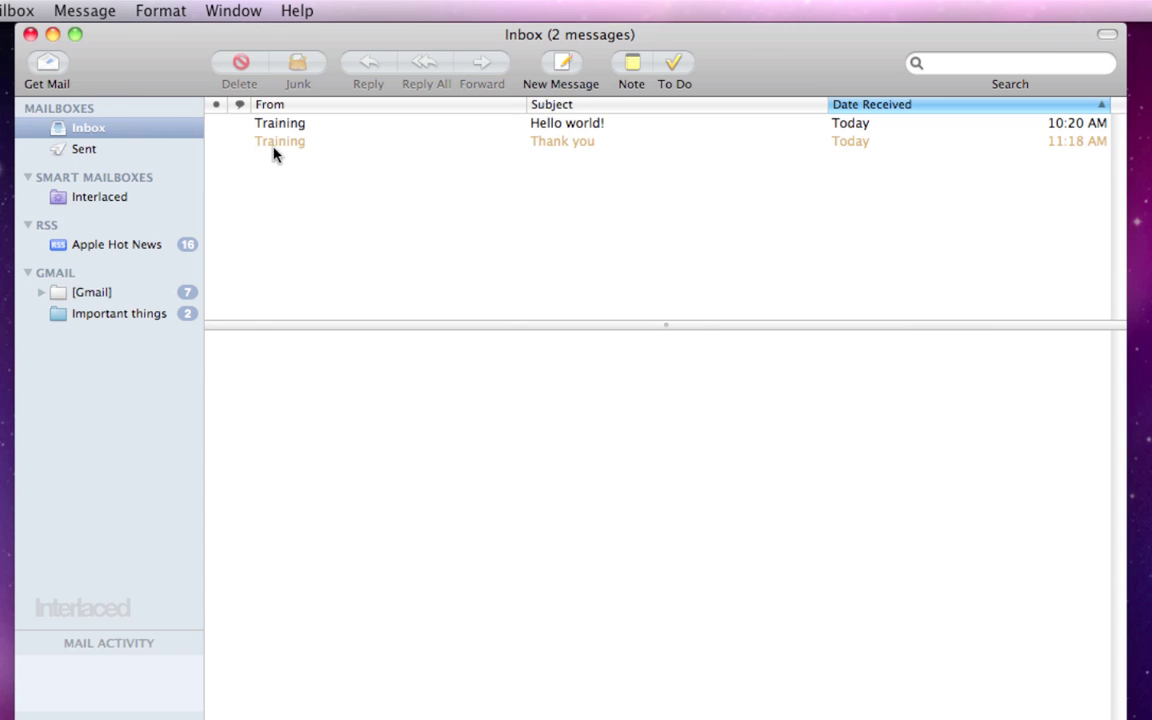
Step: Toggle the Thank you message's junk status a few times, leaving it marked Not Junk
left_click(539, 148)
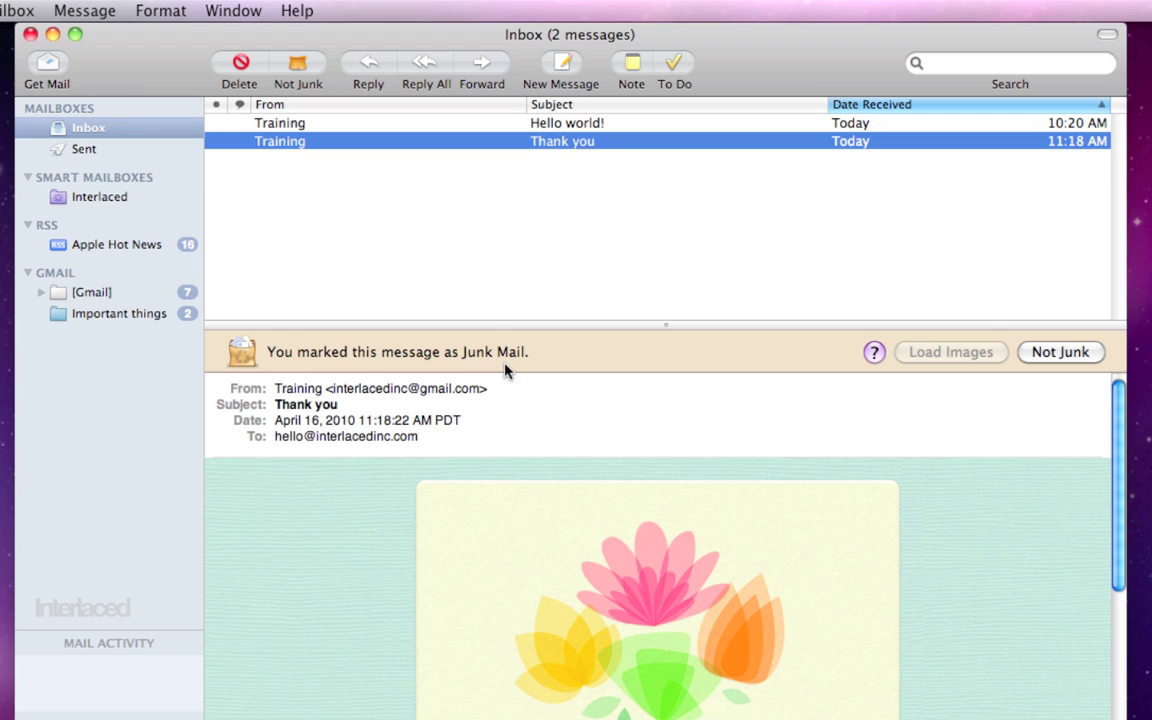
left_click(1060, 352)
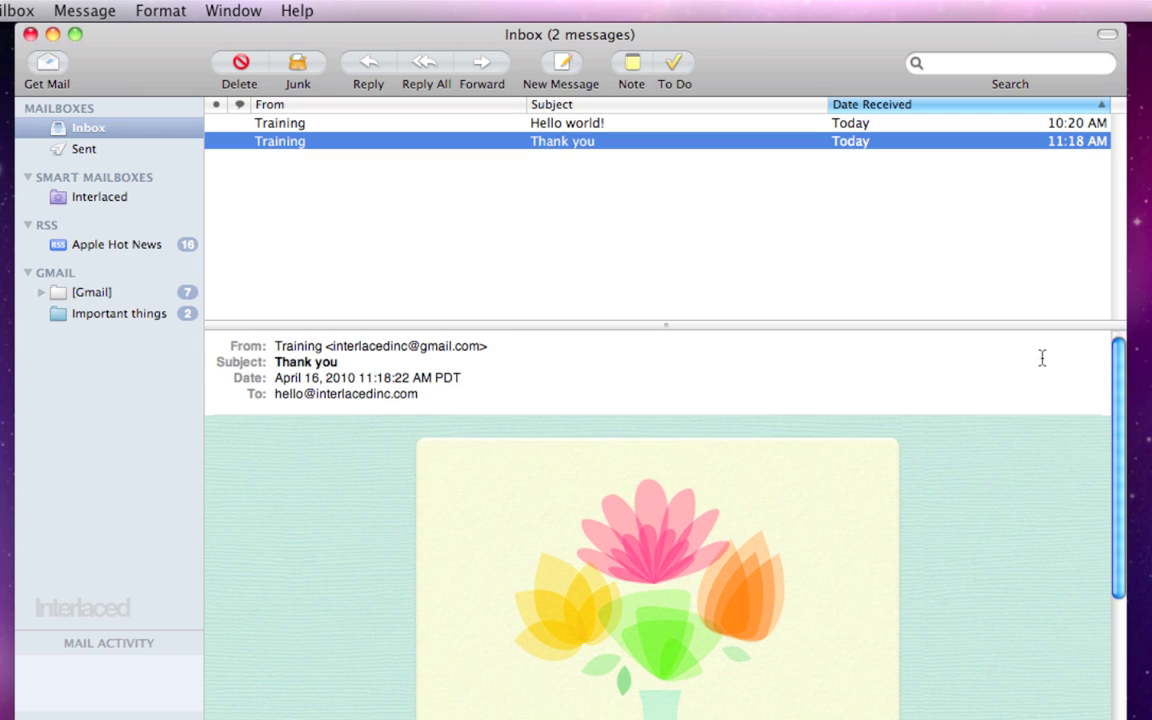
left_click(296, 66)
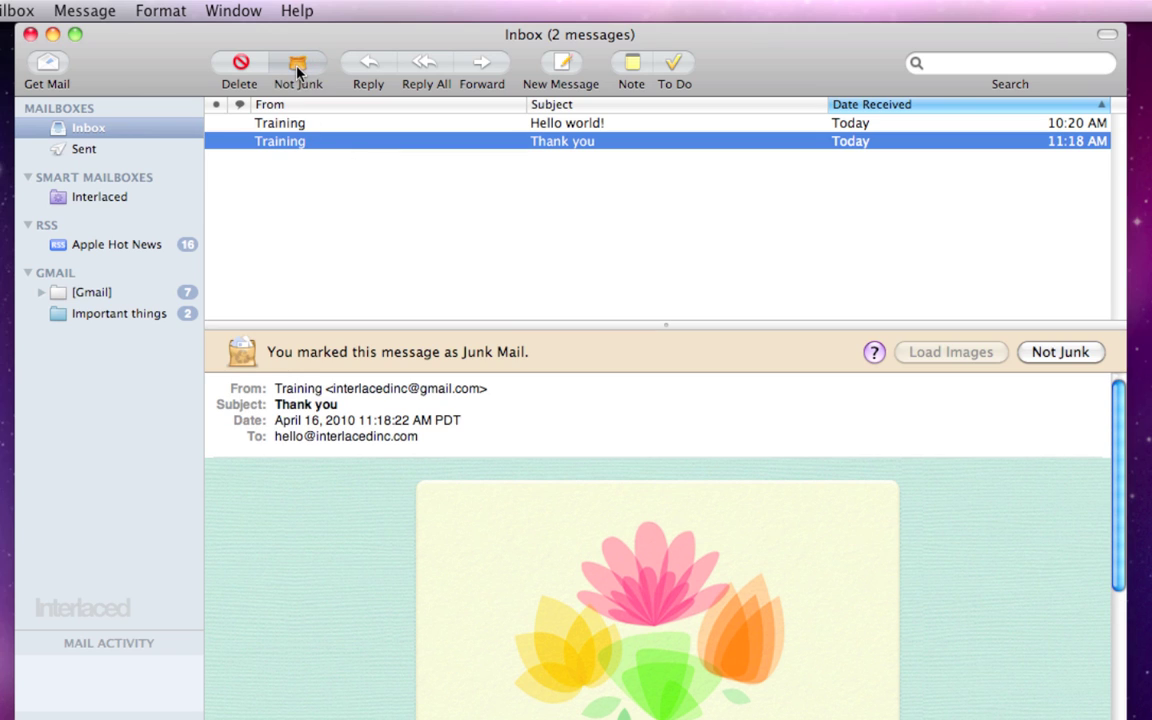
left_click(296, 66)
left_click(380, 205)
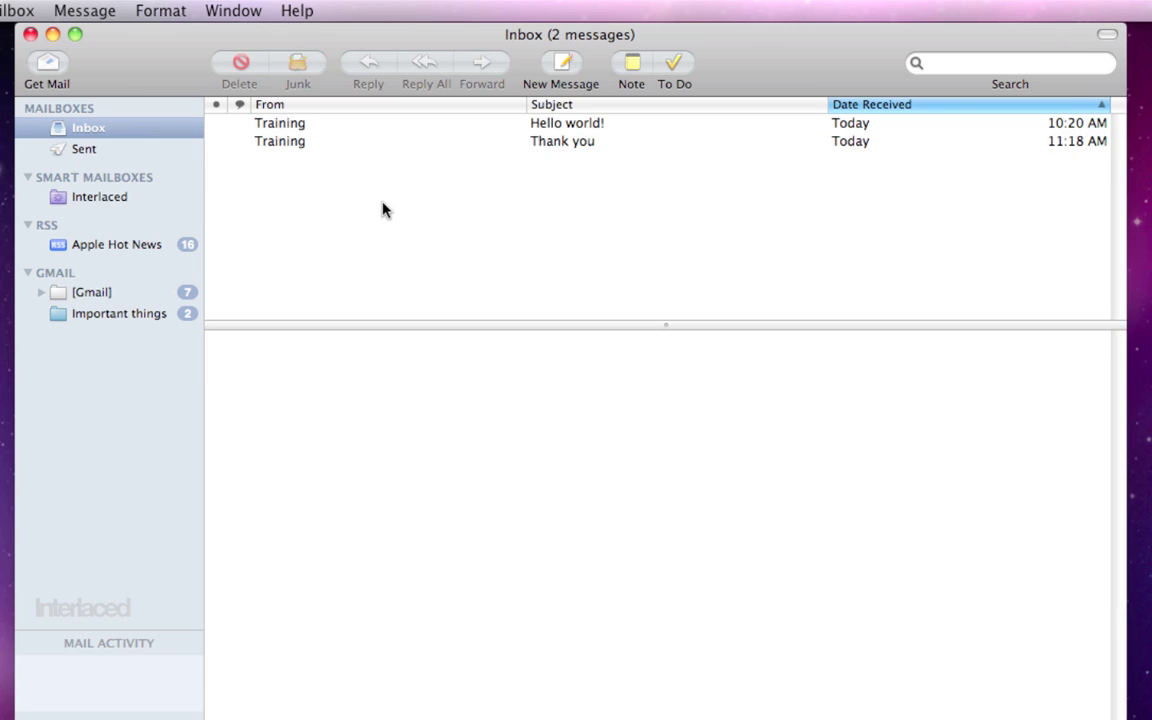
left_click(548, 148)
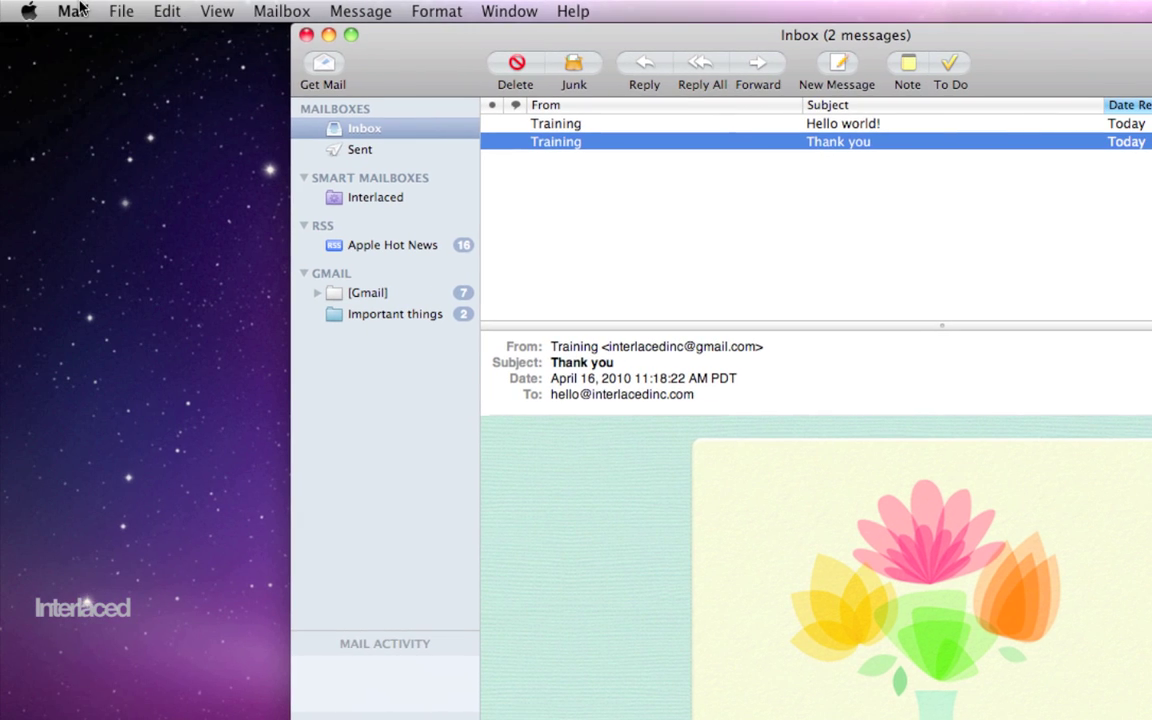
Step: In Junk Mail preferences, choose 'Move it to the Junk mailbox' and confirm with Move
left_click(80, 8)
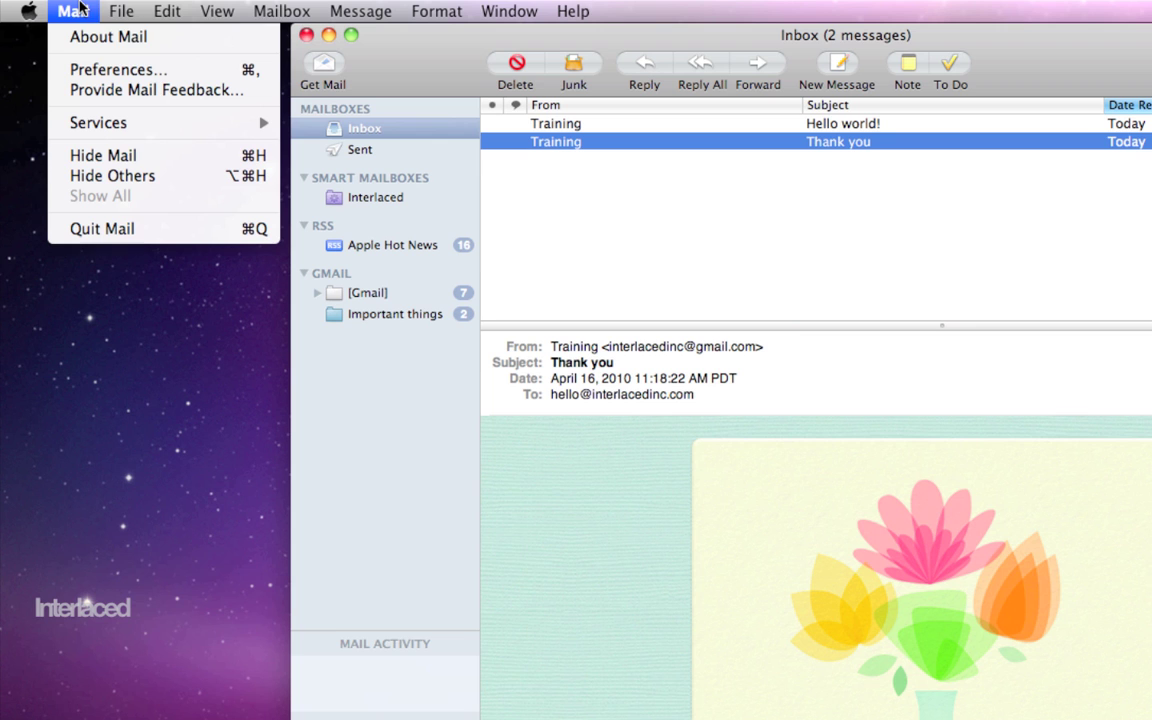
left_click(95, 70)
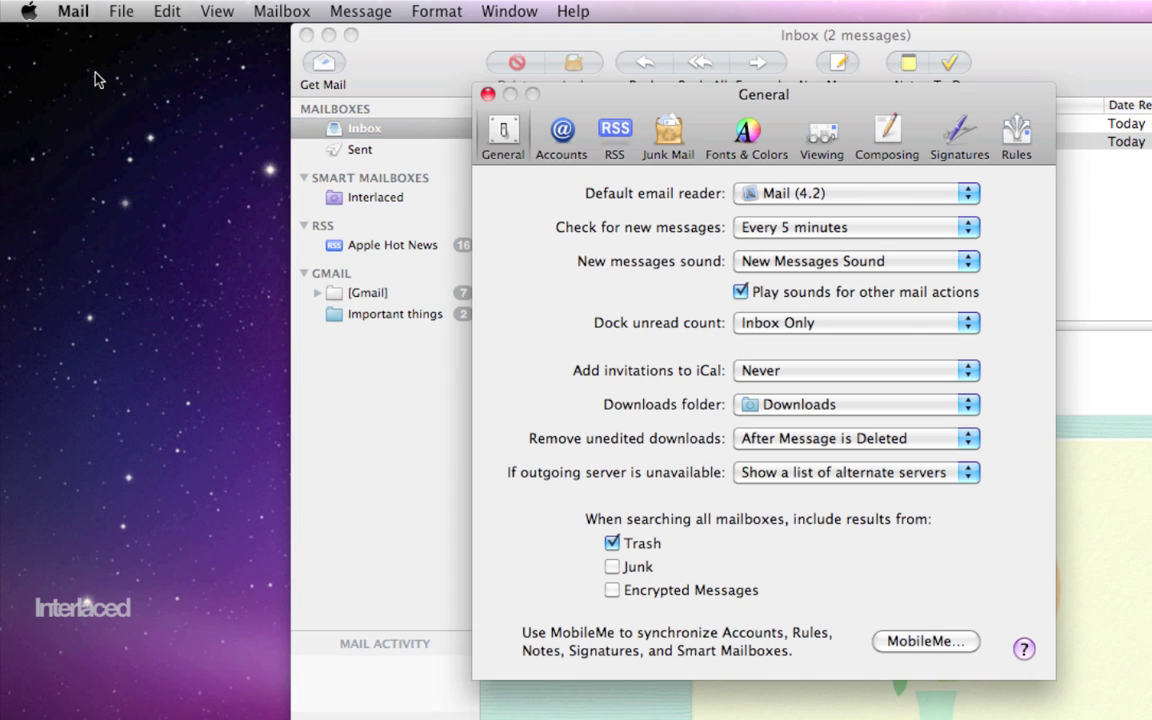
left_click(673, 136)
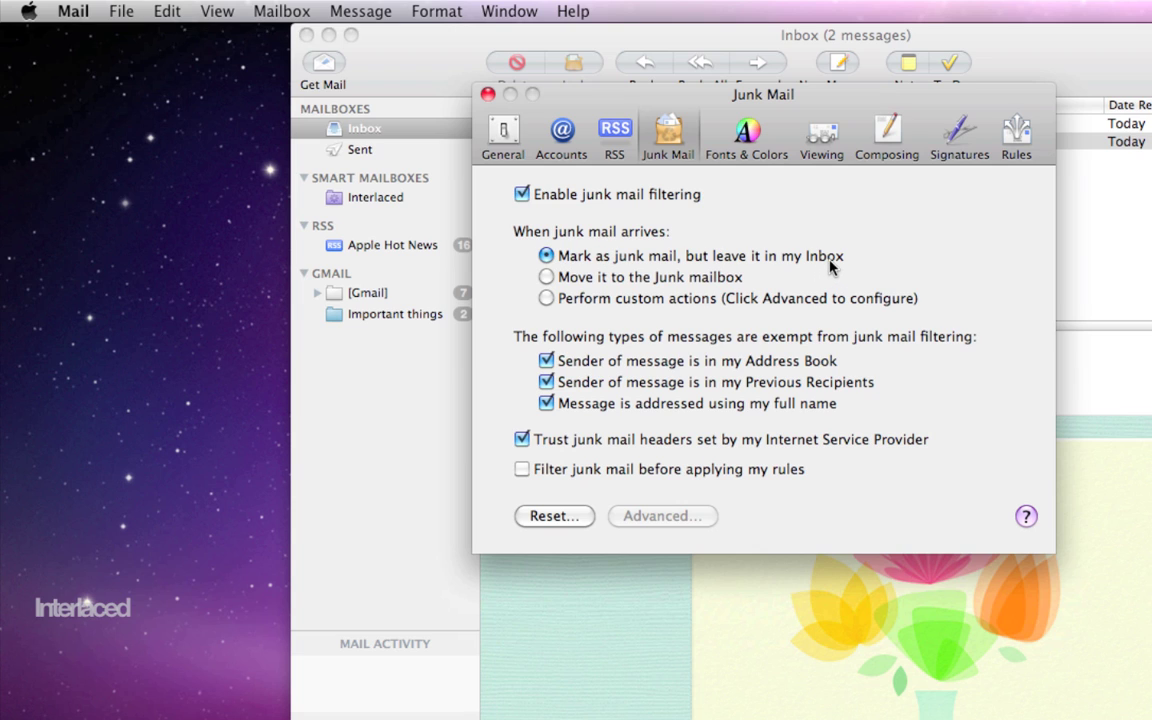
left_click(546, 277)
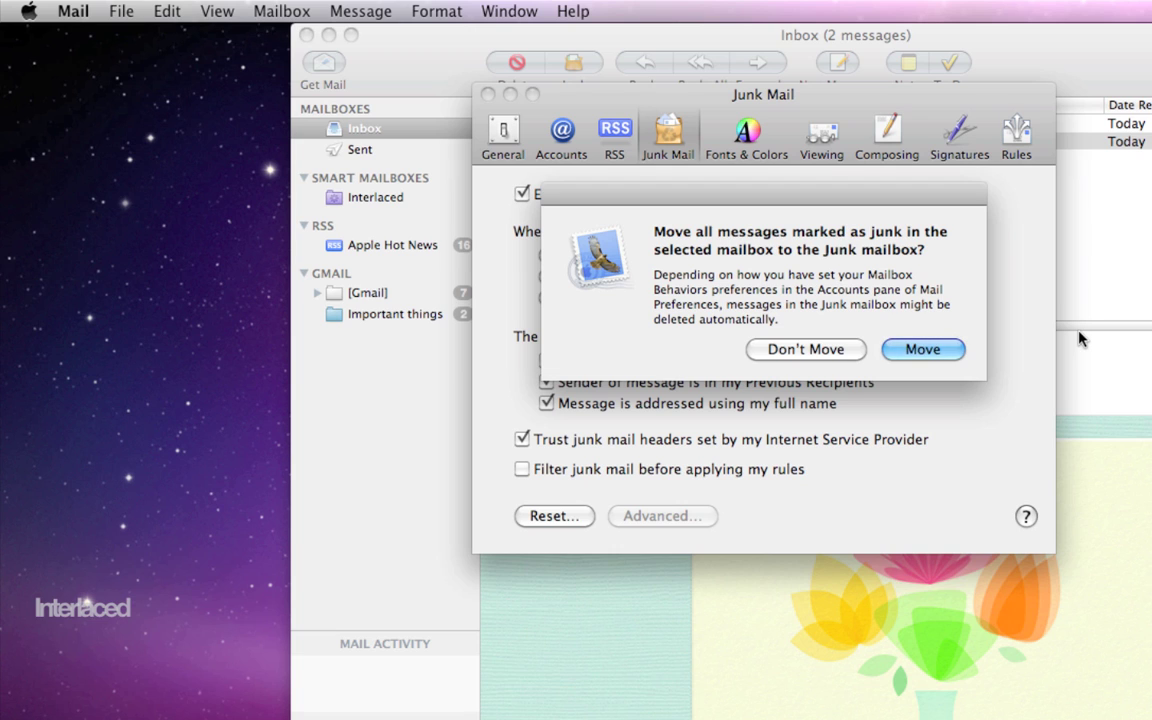
left_click(915, 345)
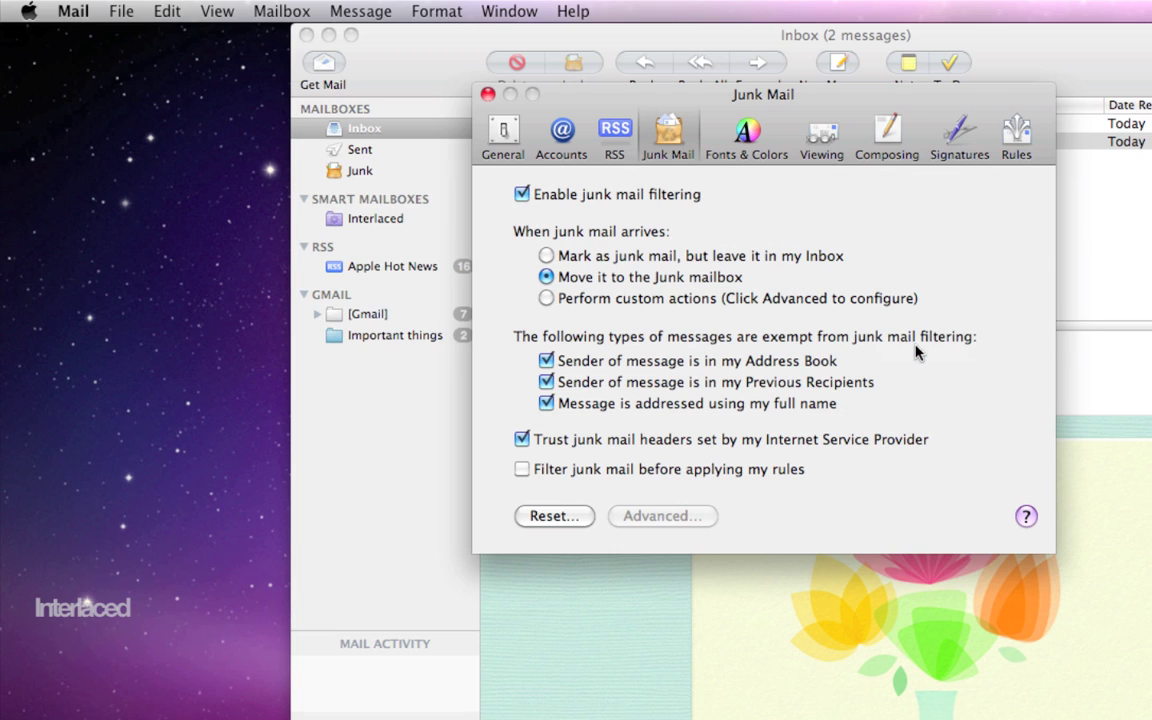
Step: Close Preferences and check the empty Junk mailbox twice, ending back in the Inbox
left_click(487, 94)
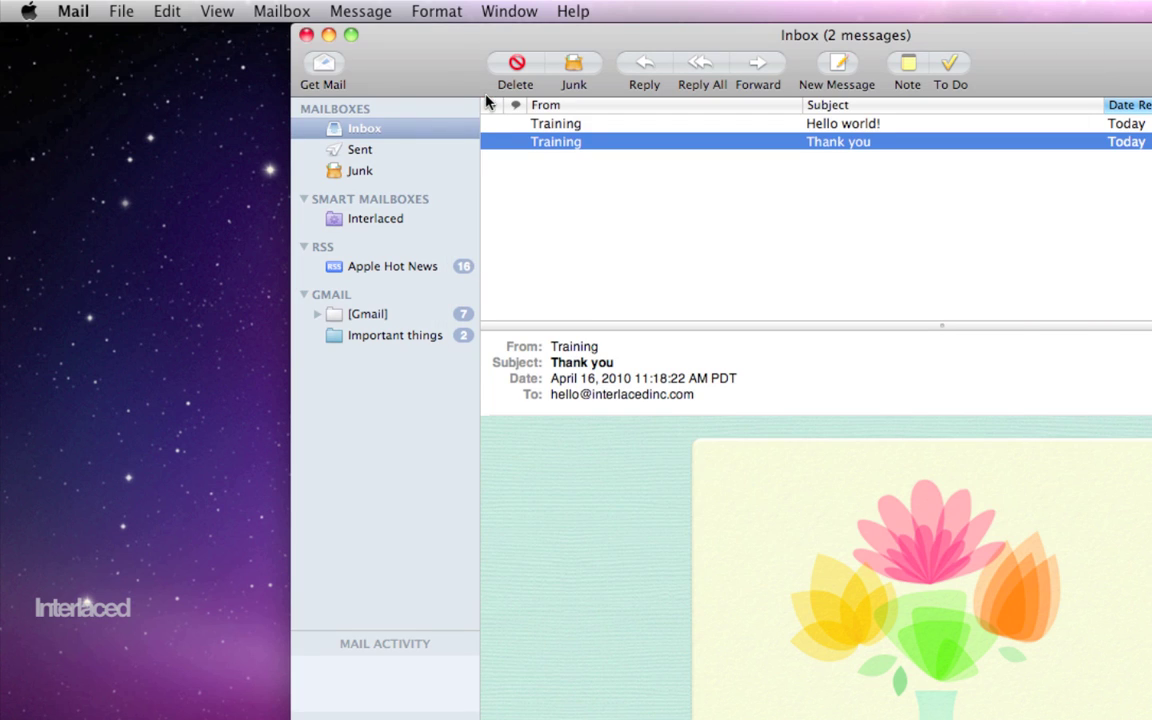
left_click(362, 172)
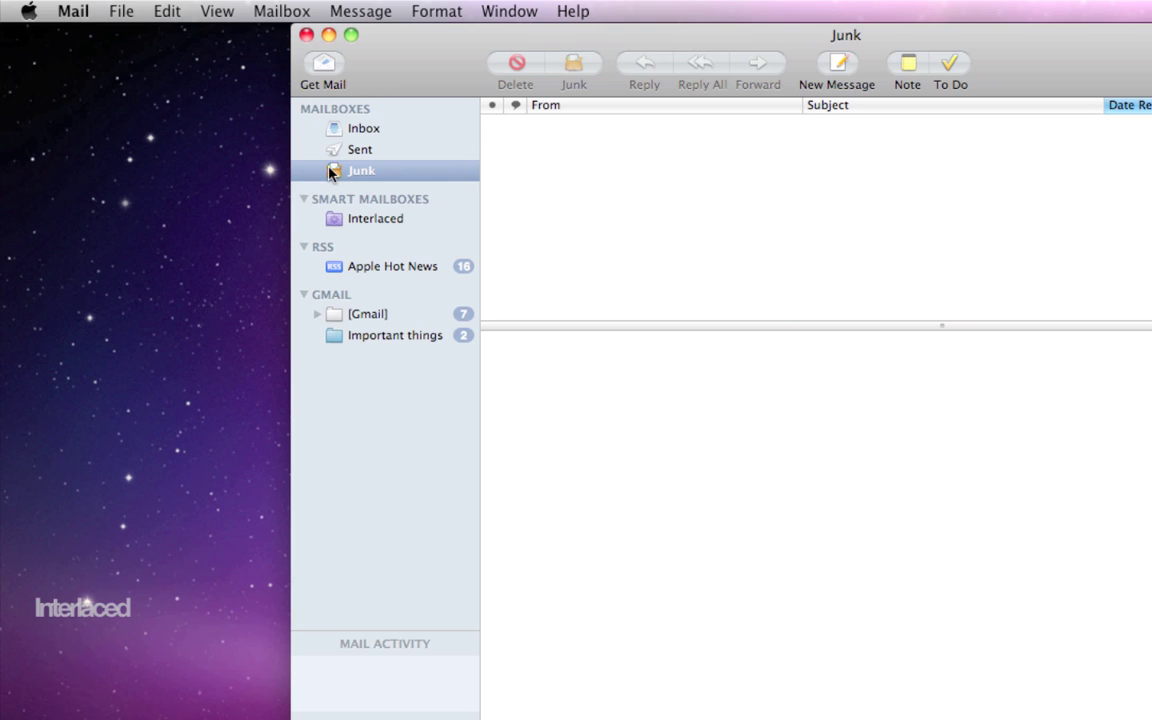
left_click(364, 128)
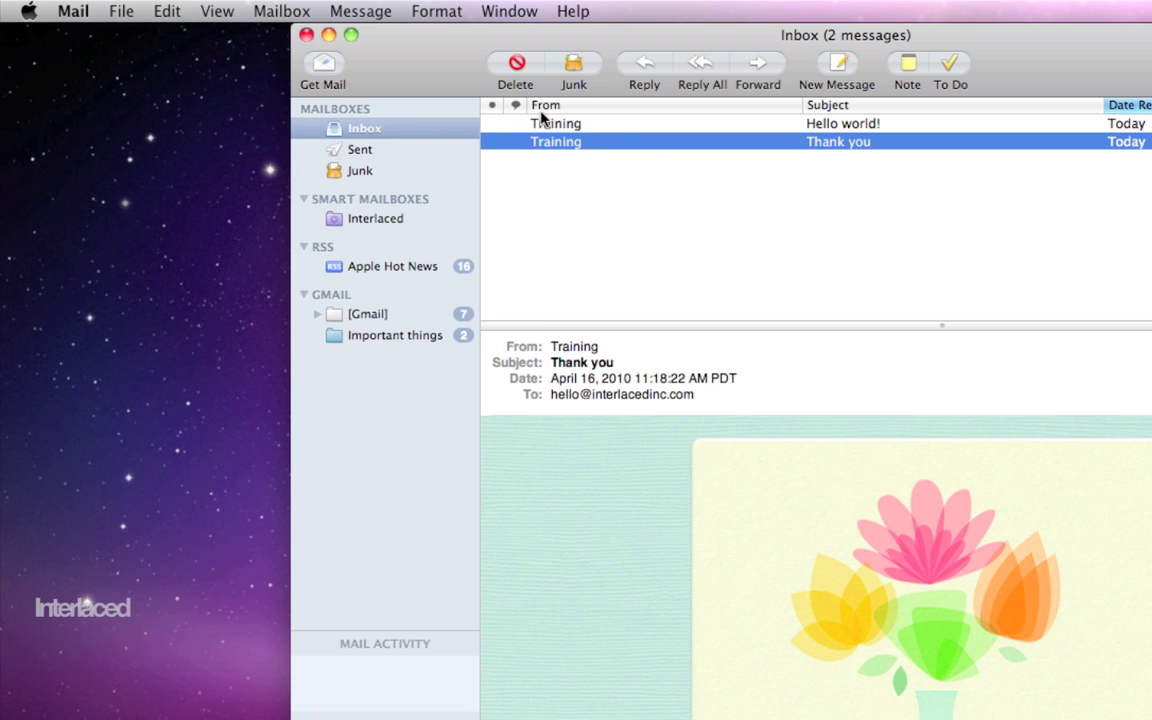
left_click(630, 218)
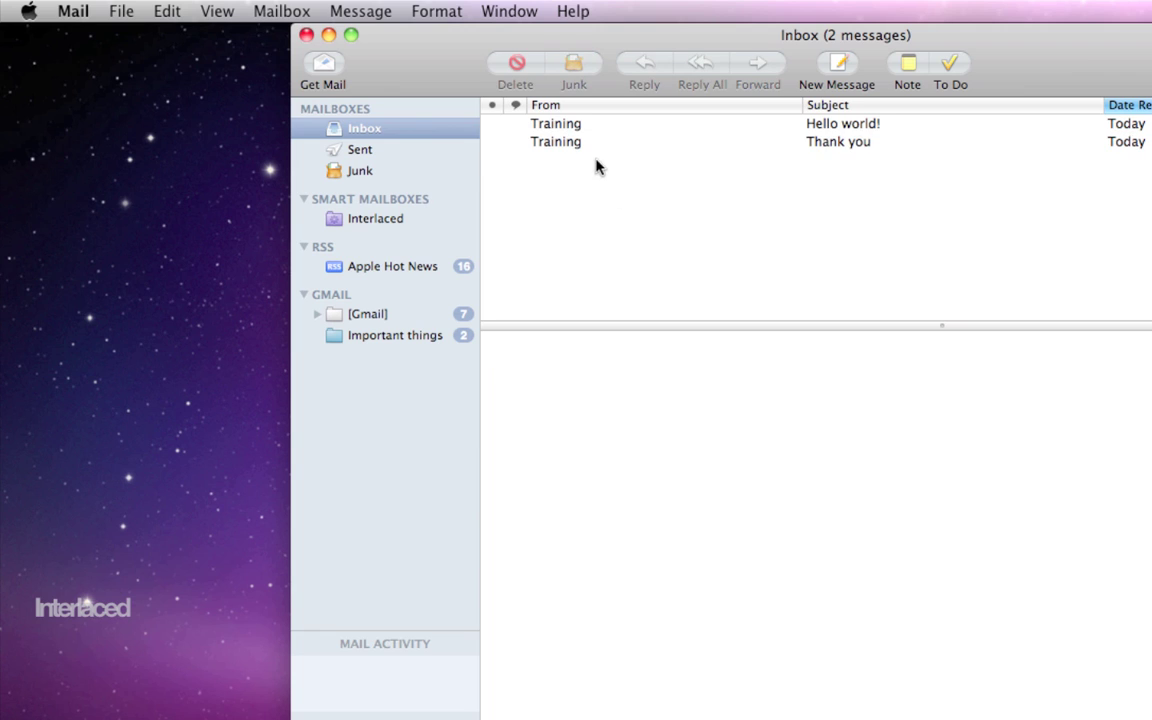
left_click(361, 175)
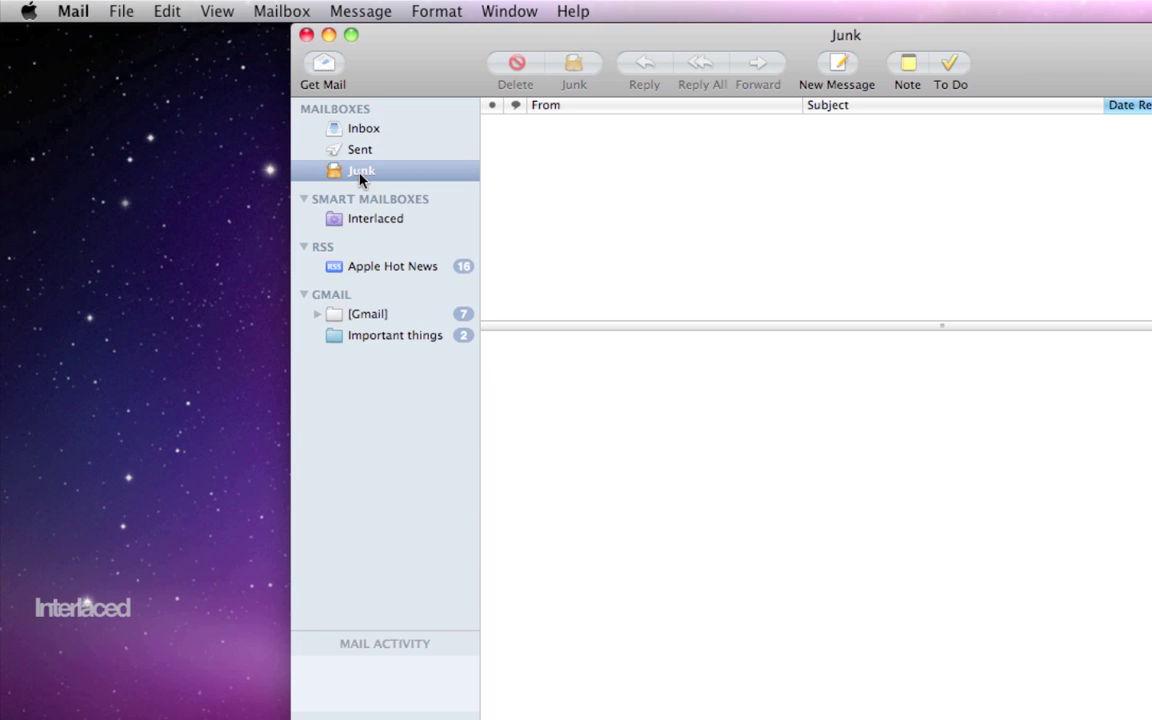
left_click(378, 134)
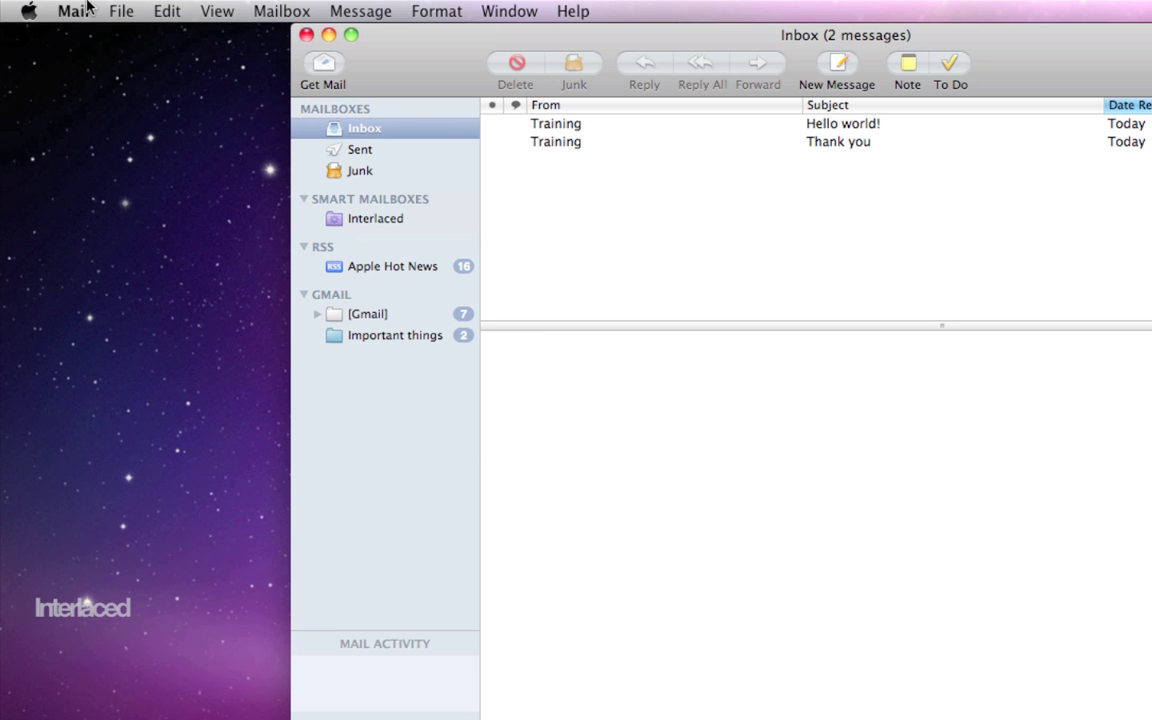
Step: Open the Signatures pane of Mail Preferences
left_click(87, 6)
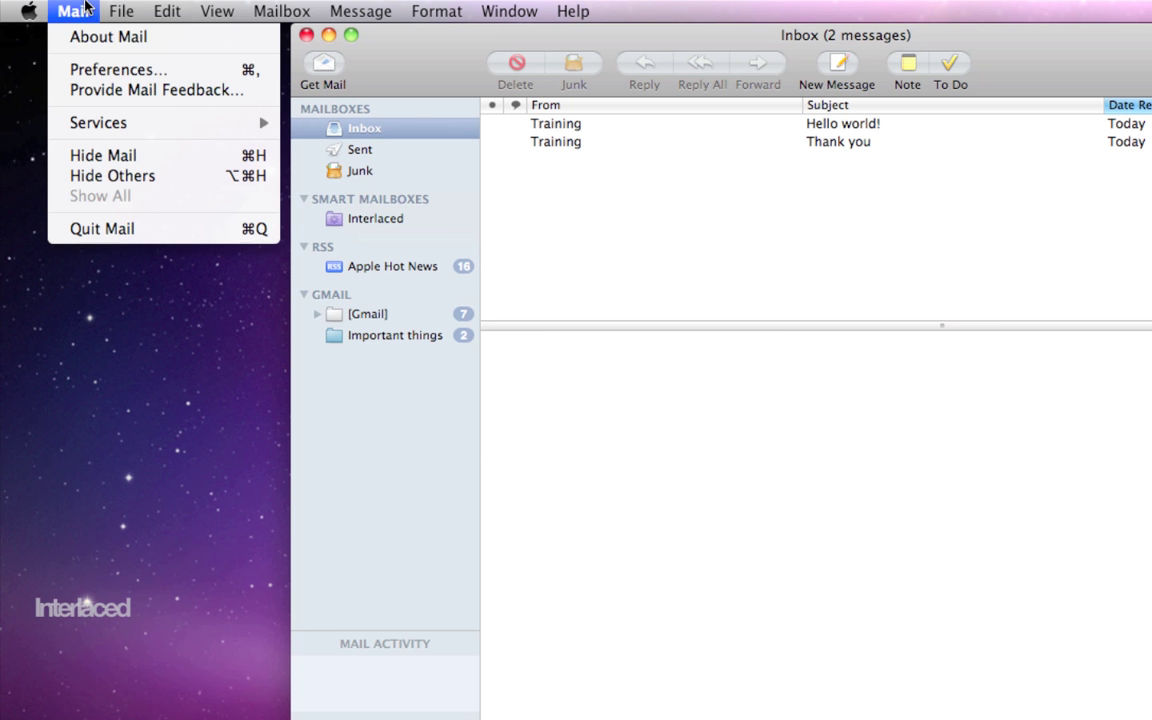
left_click(97, 70)
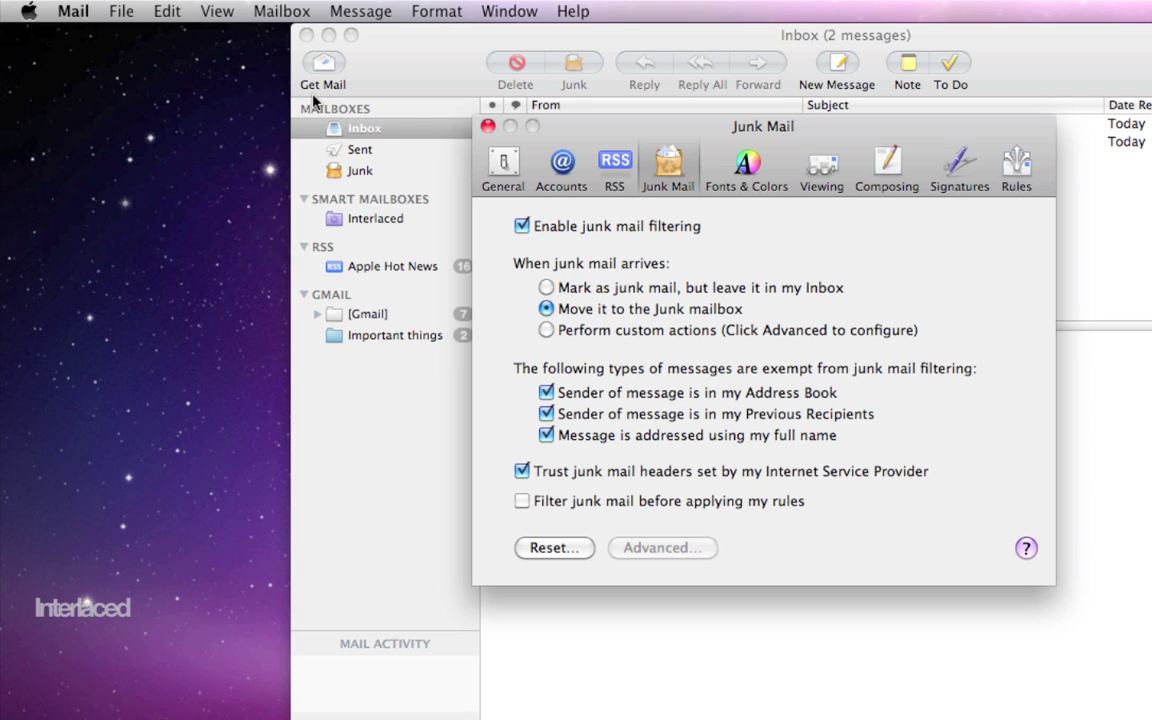
left_click(972, 172)
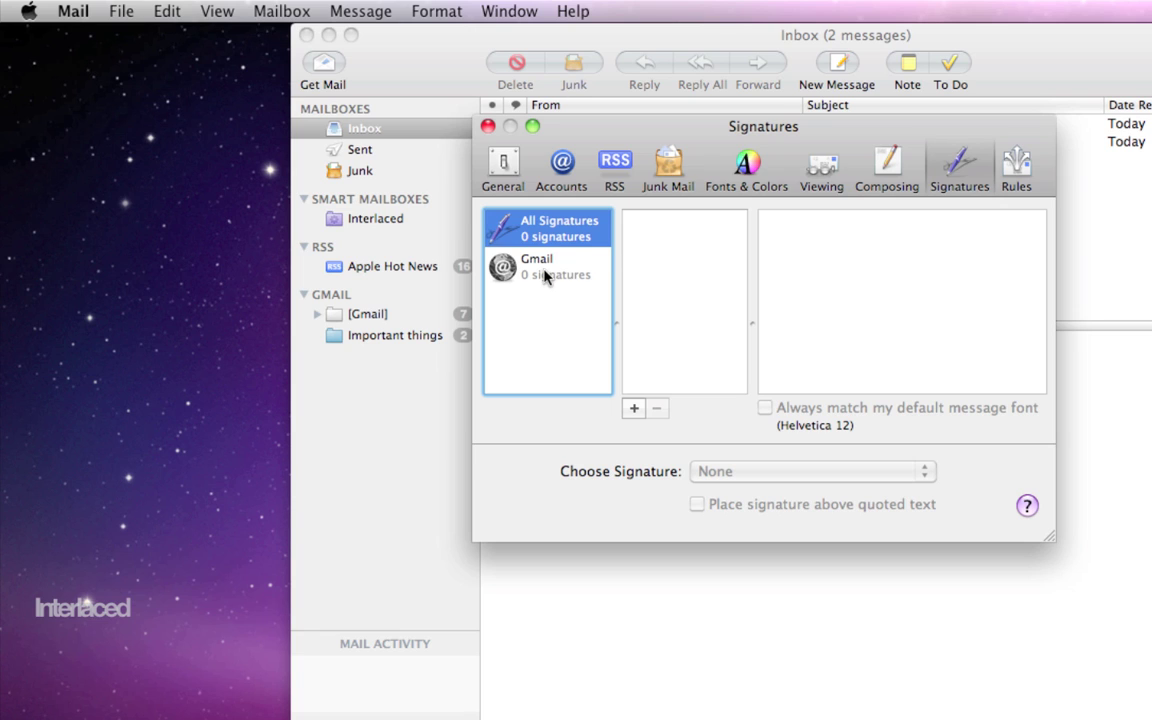
Step: Add a new Gmail signature named 'Interlaced' and place the cursor in its text
left_click(546, 277)
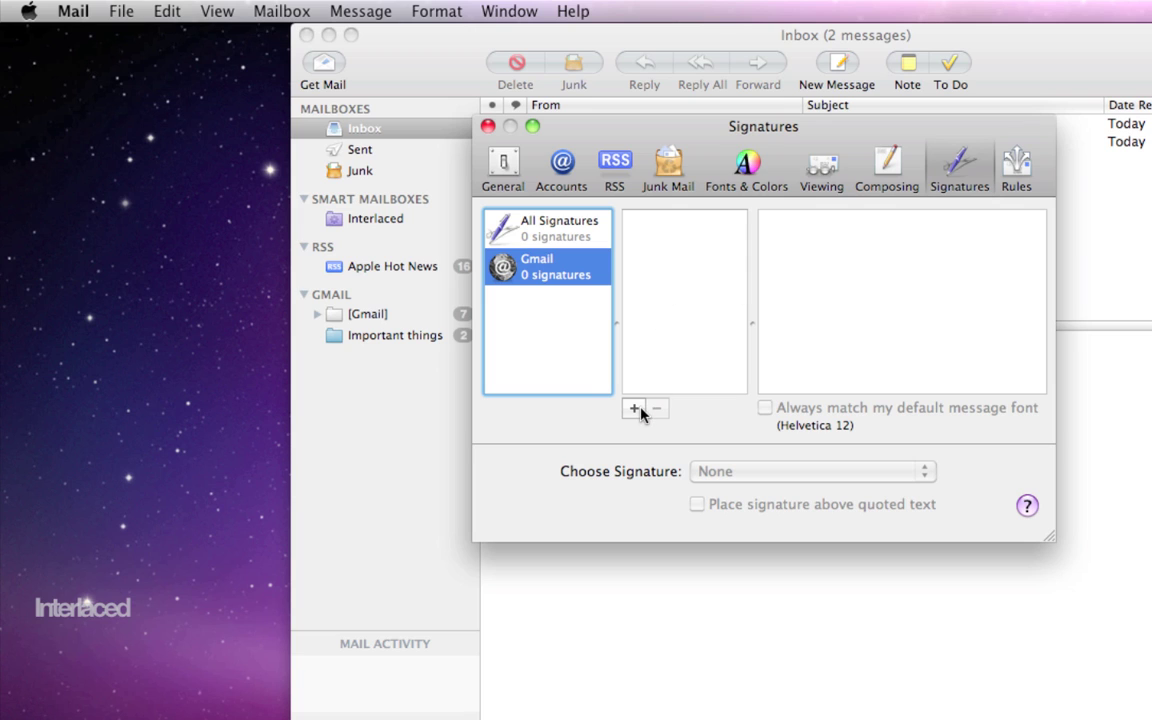
left_click(635, 410)
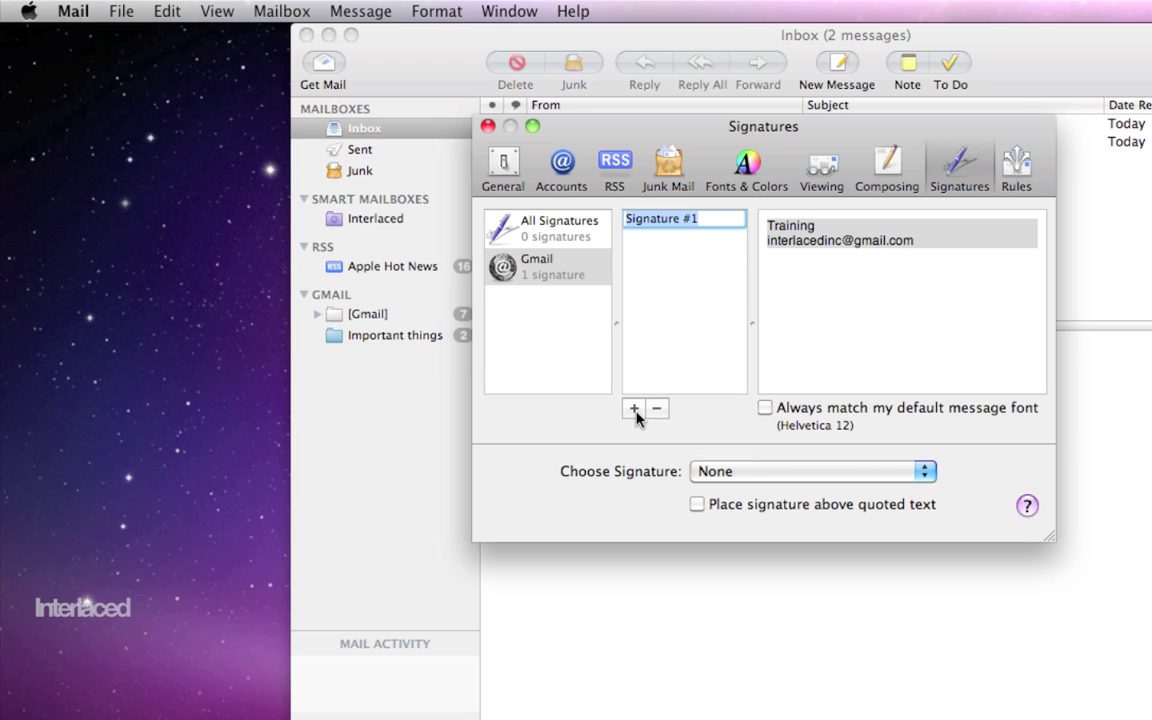
type("Interlaced")
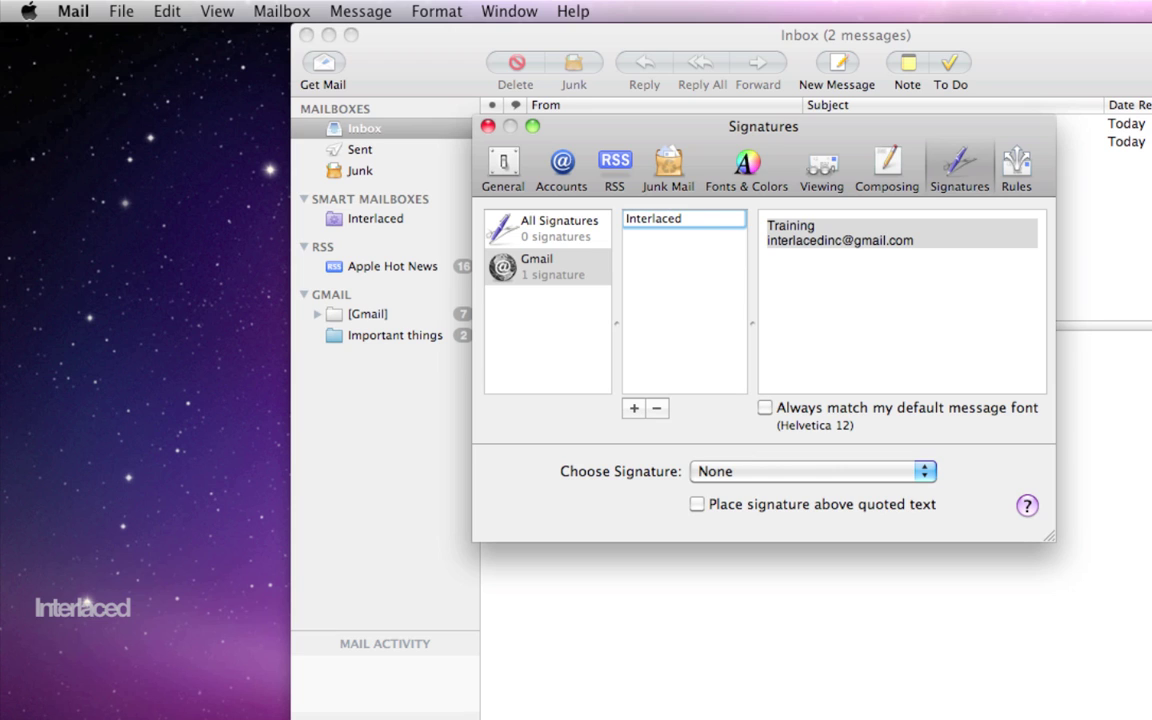
key("Return")
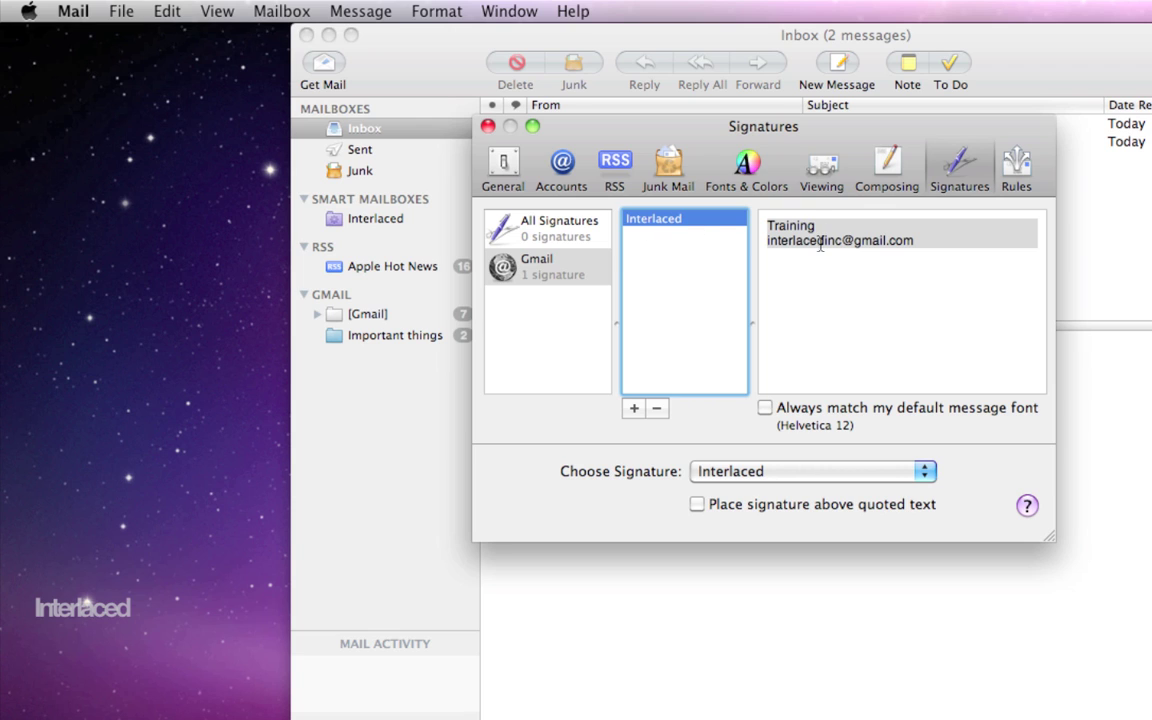
left_click(830, 273)
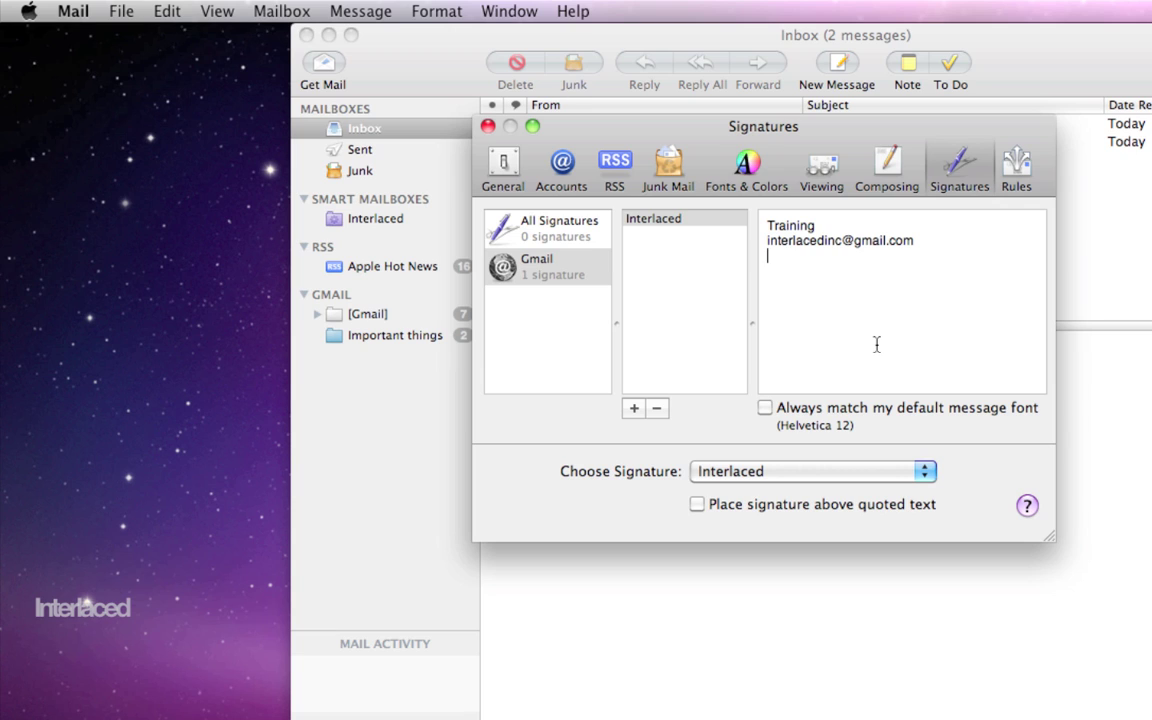
Step: Replace the signature text with the sender's name, a phone number and interlacedinc.com on separate lines
key("super+a")
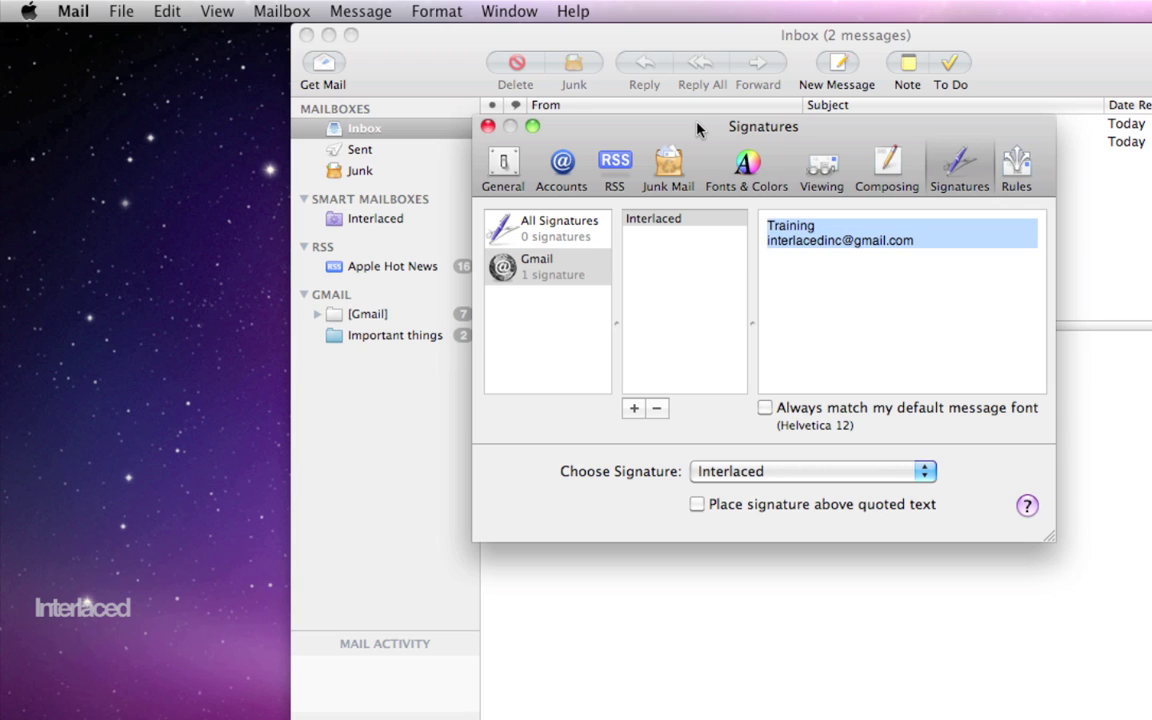
type("Joe Bo")
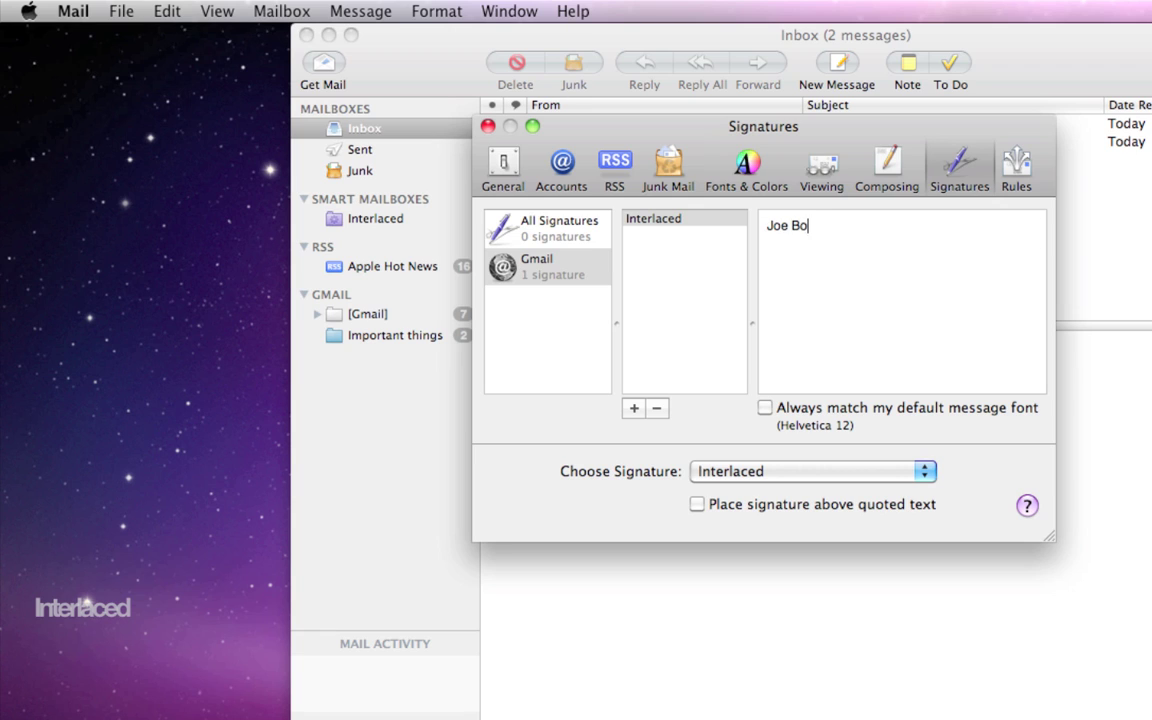
type("b Smith")
key("Return")
key("Return")
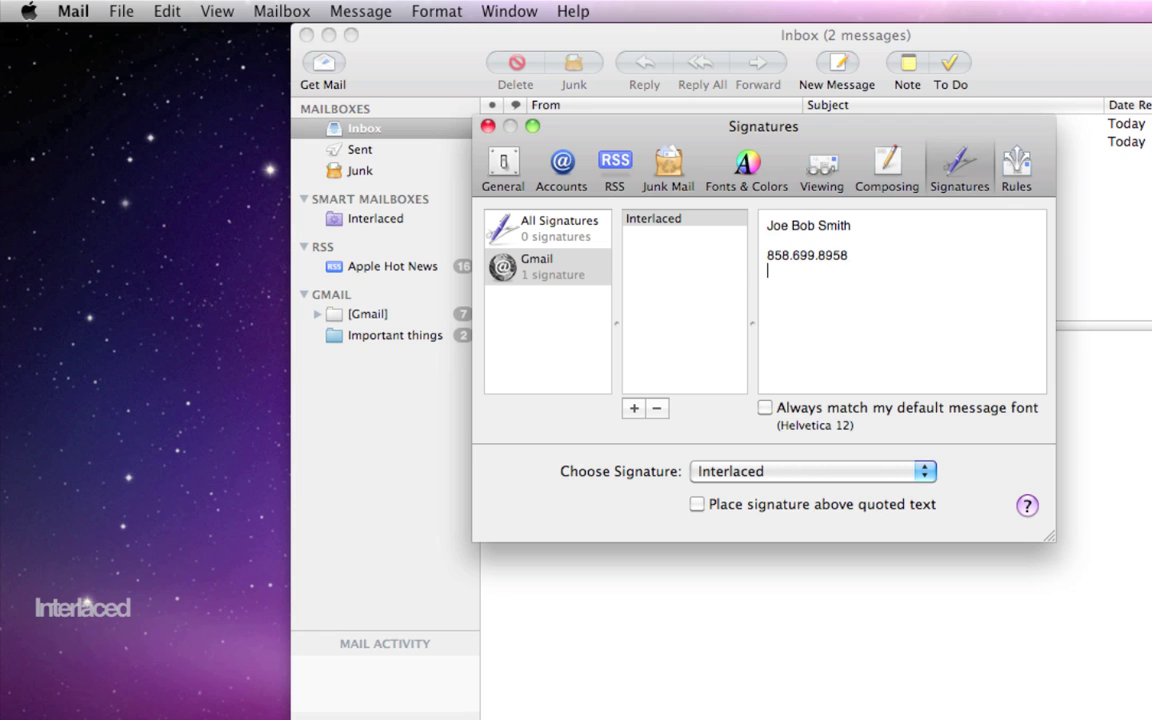
key("Return")
type("interlacedinc.com")
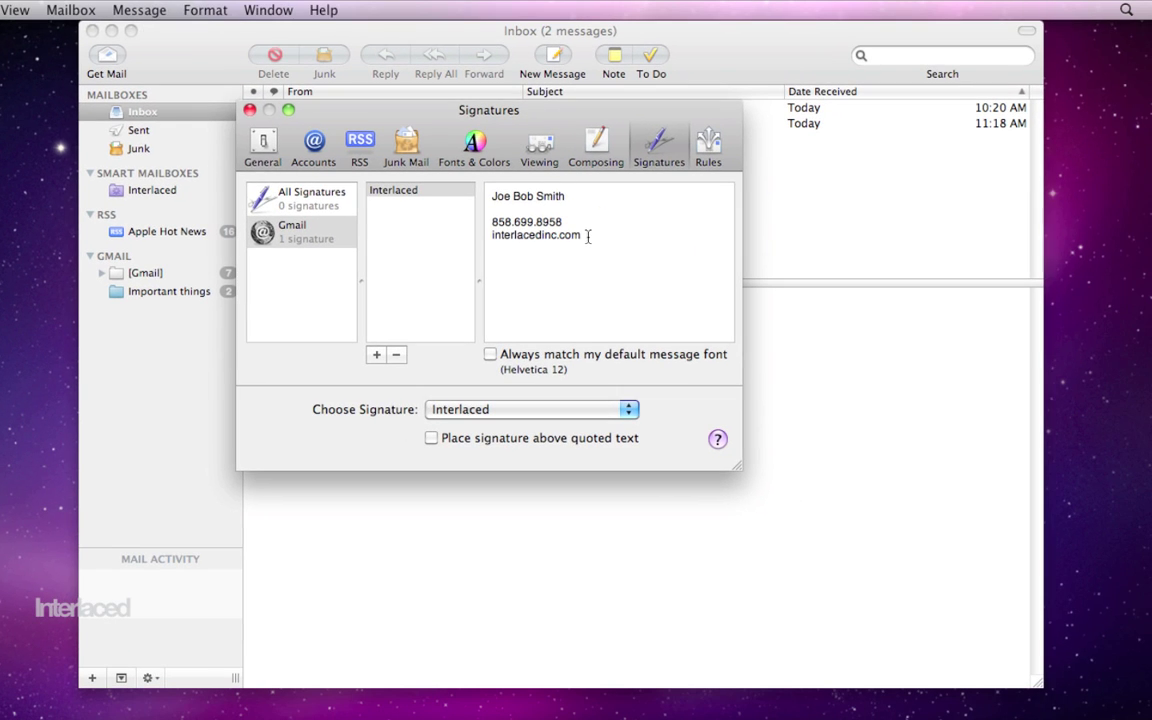
Step: Colour the phone and web address lines grey and set them in Didot
left_click(205, 10)
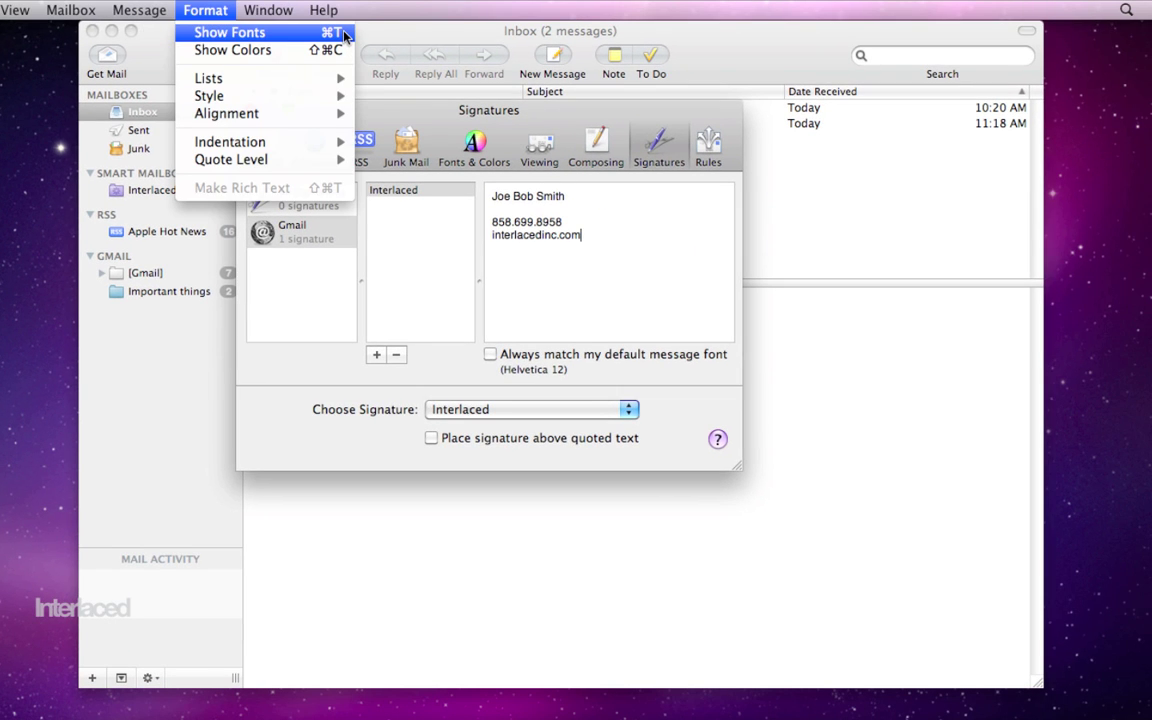
left_click(344, 37)
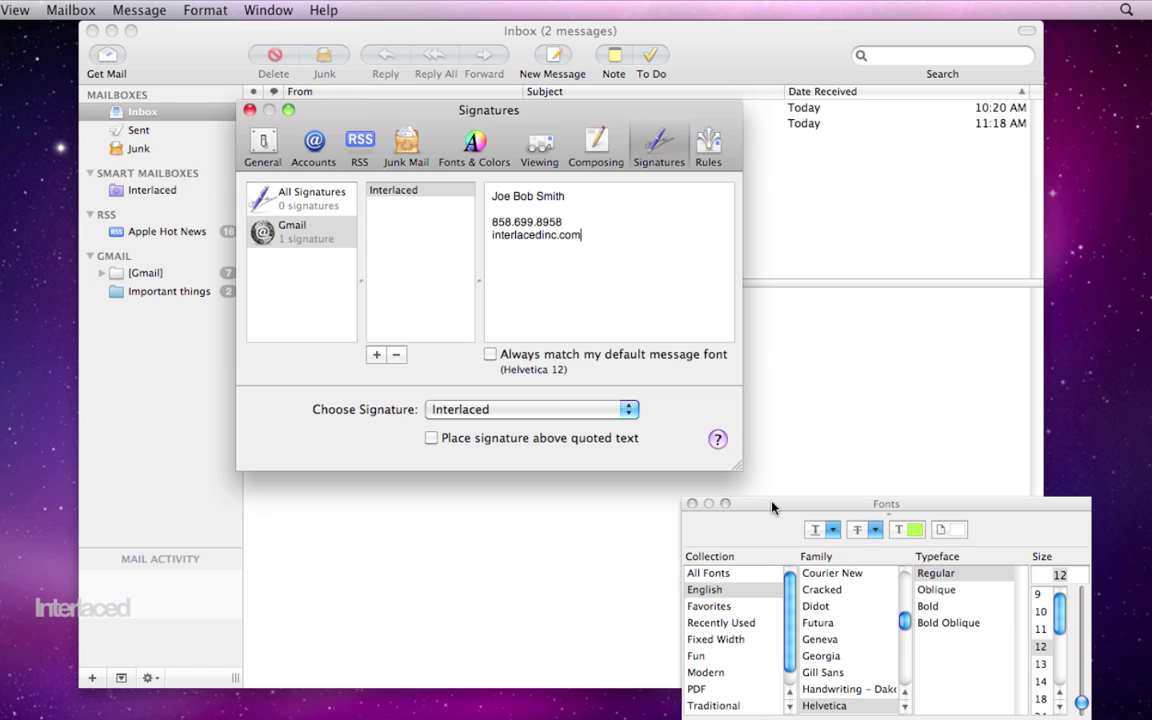
left_click_drag(772, 507, 783, 227)
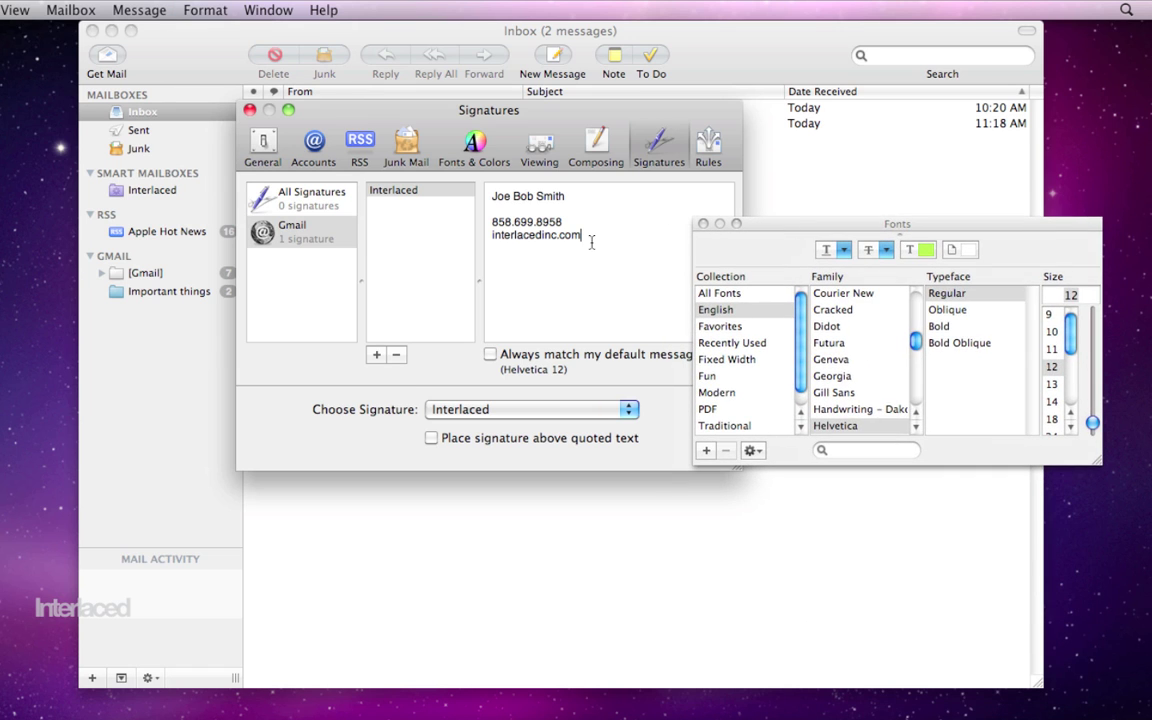
left_click_drag(591, 242, 489, 224)
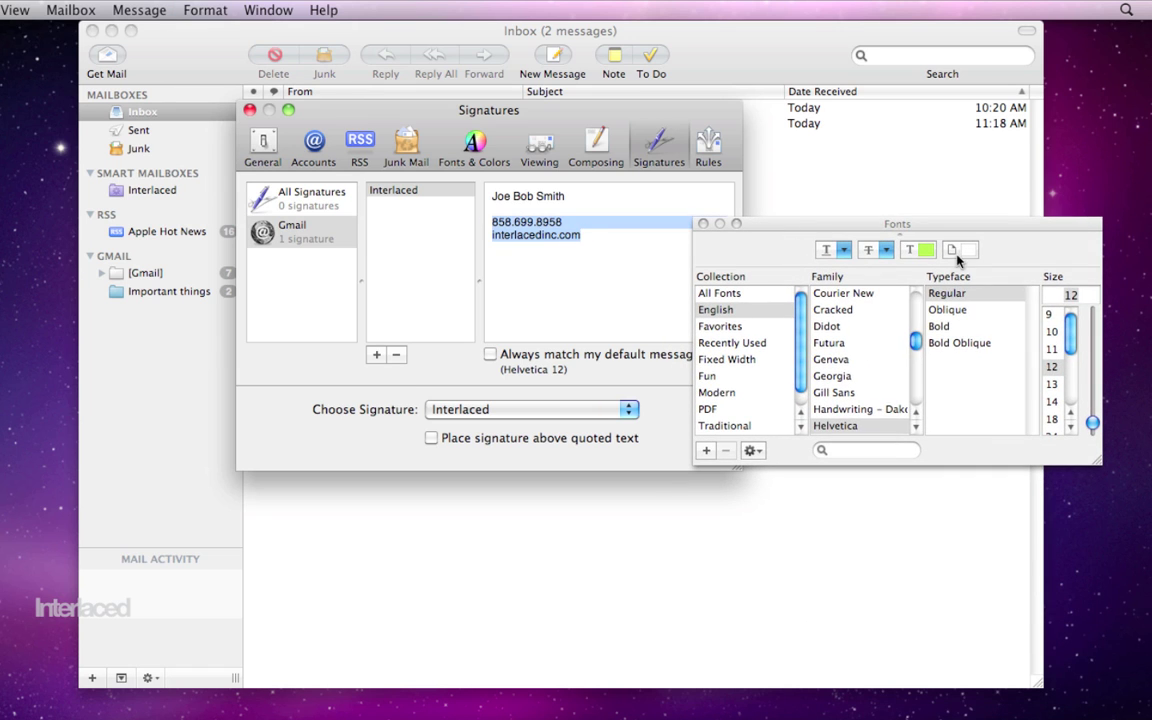
left_click(920, 249)
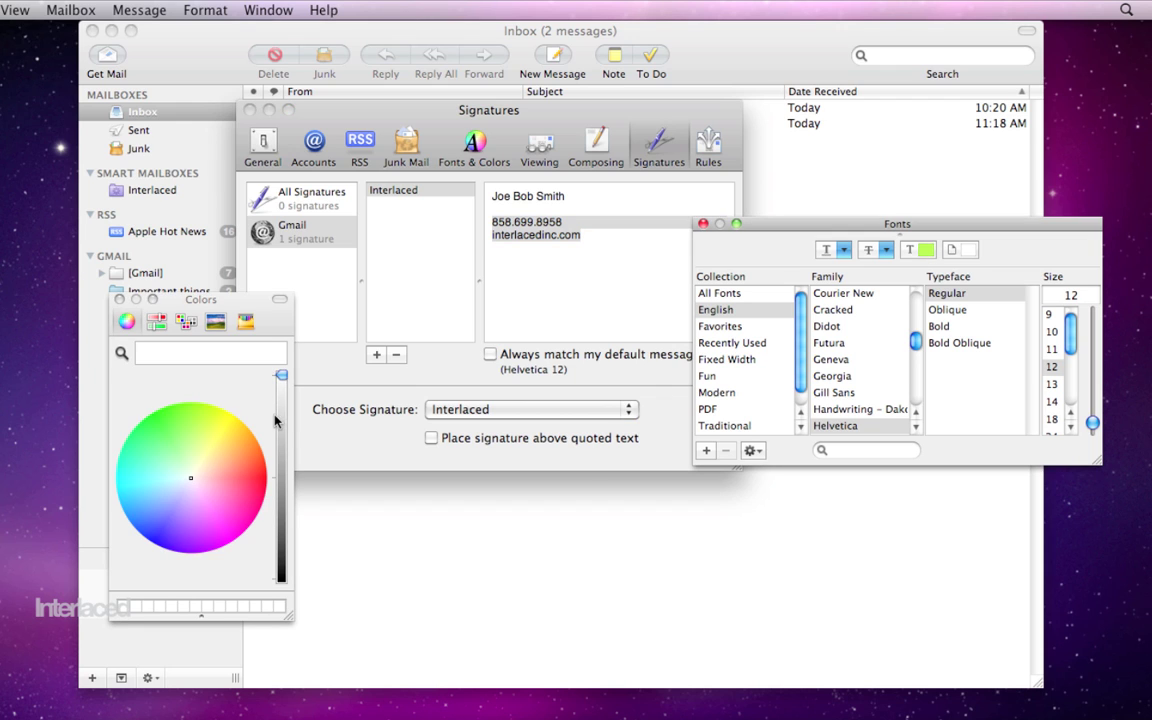
left_click_drag(282, 376, 285, 488)
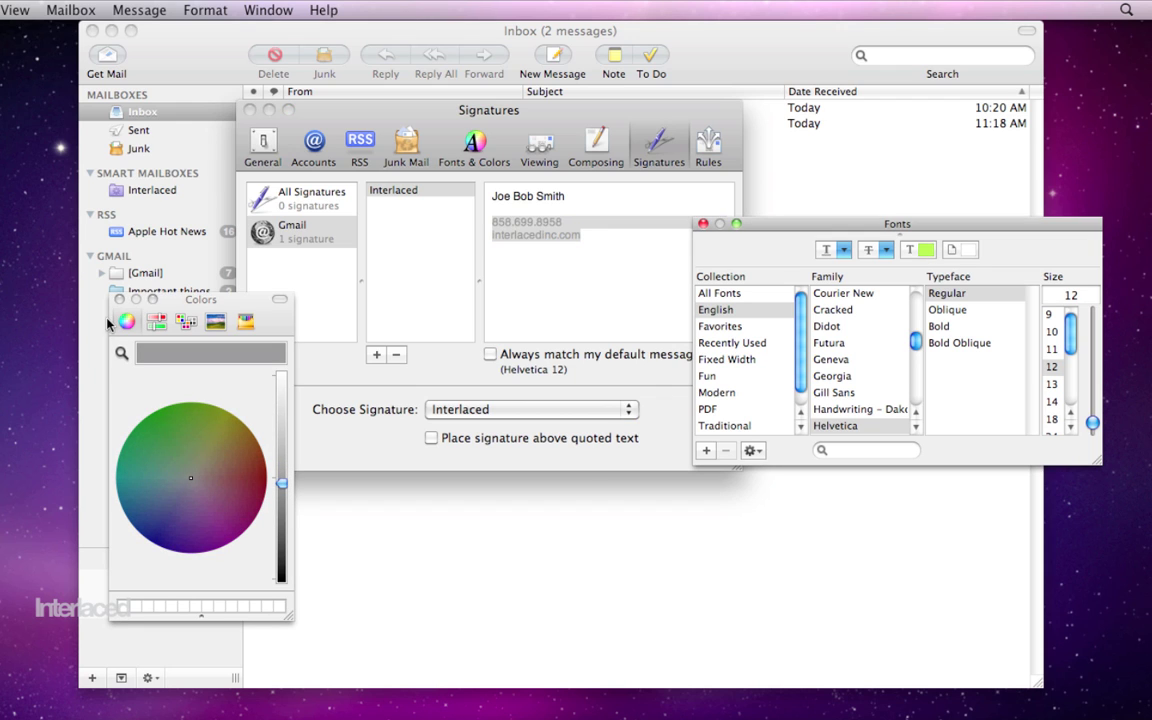
left_click(119, 299)
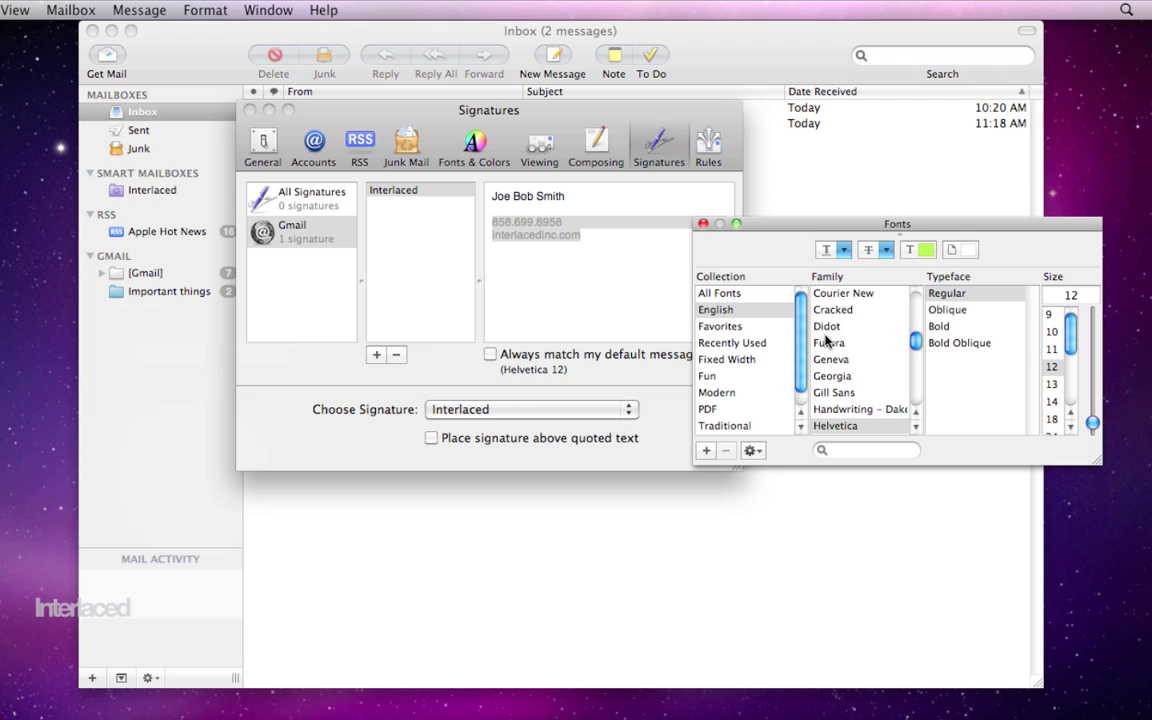
left_click(857, 312)
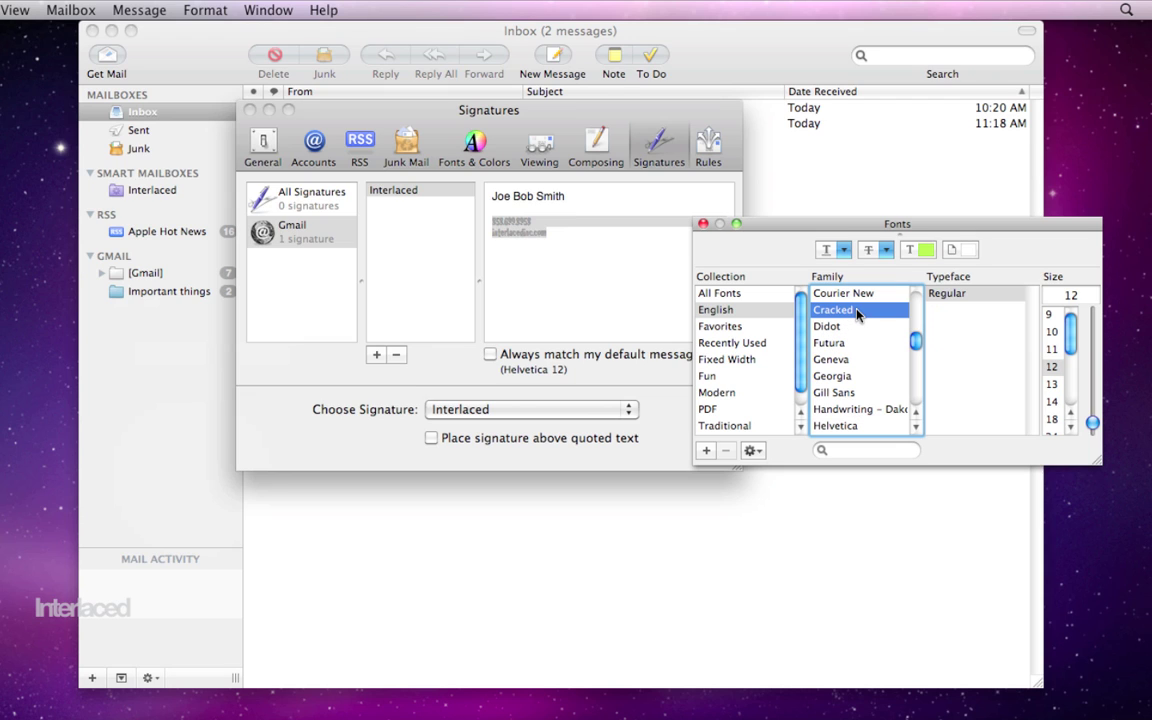
left_click(856, 329)
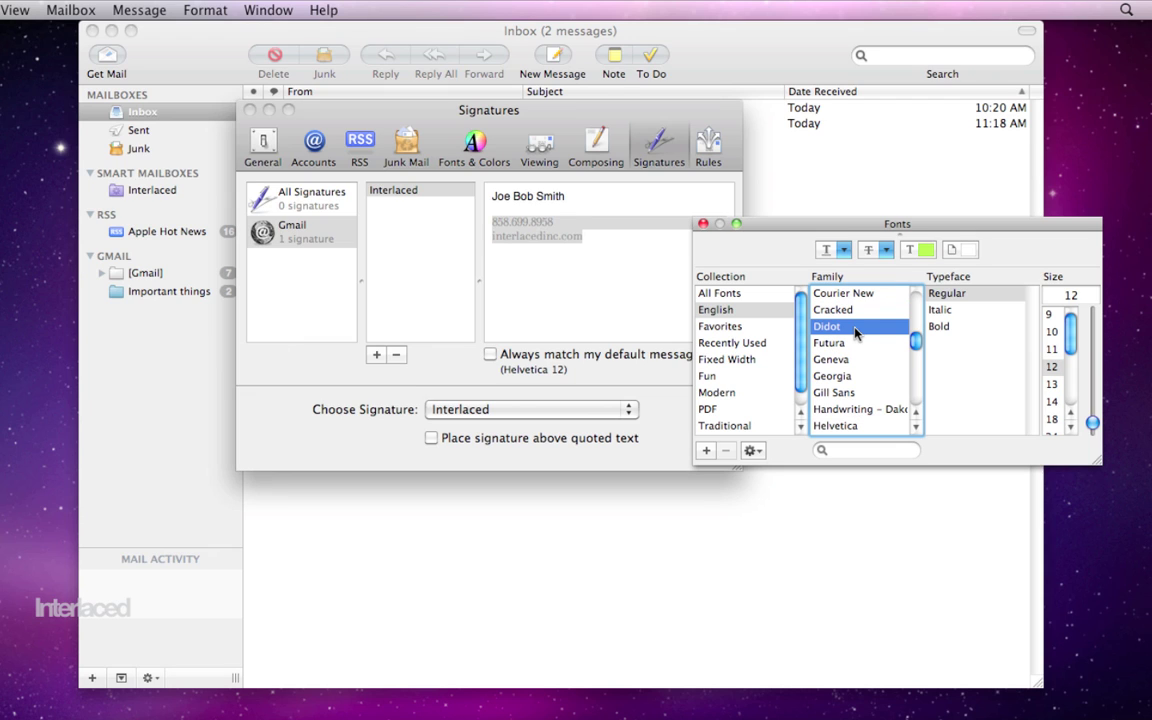
Step: Make the name line Helvetica Bold at size 14 and close the Fonts panel
left_click(577, 258)
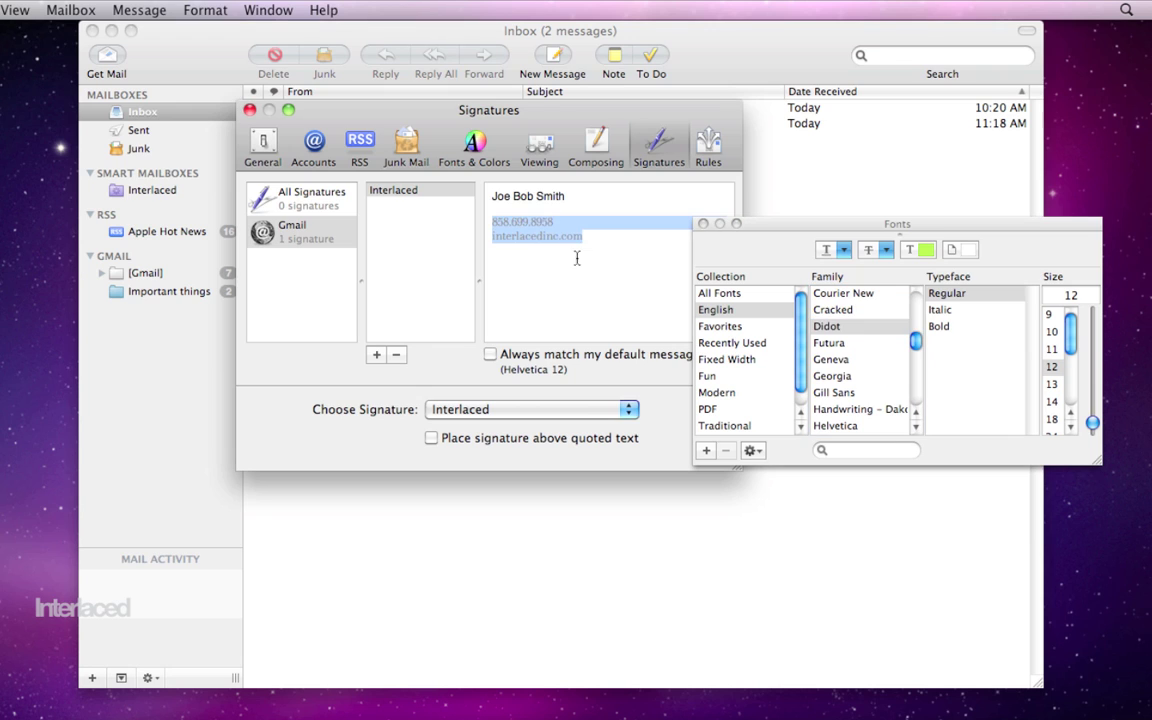
left_click_drag(566, 197, 483, 200)
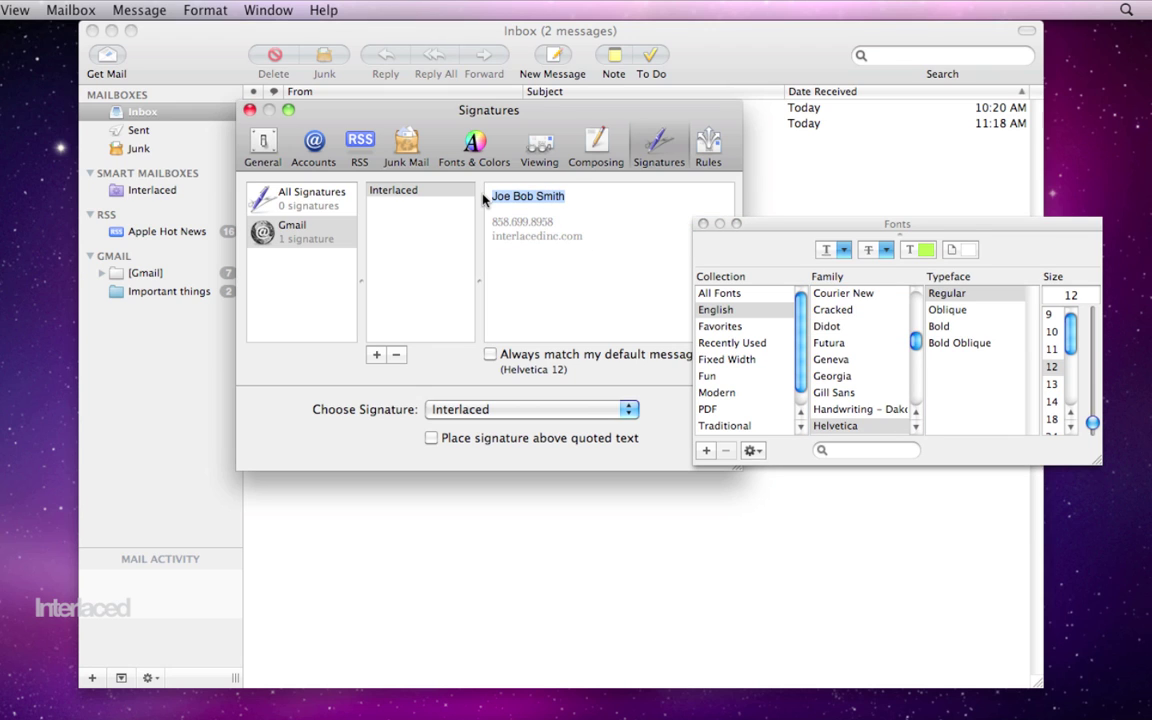
left_click(938, 326)
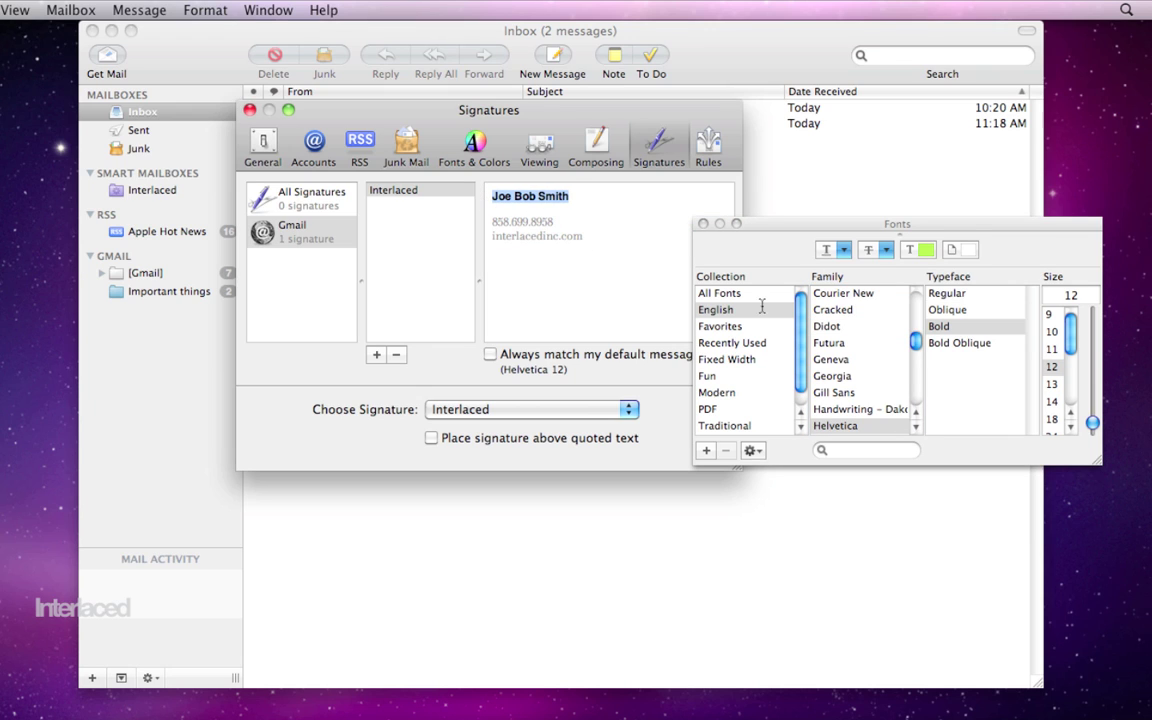
left_click(1052, 402)
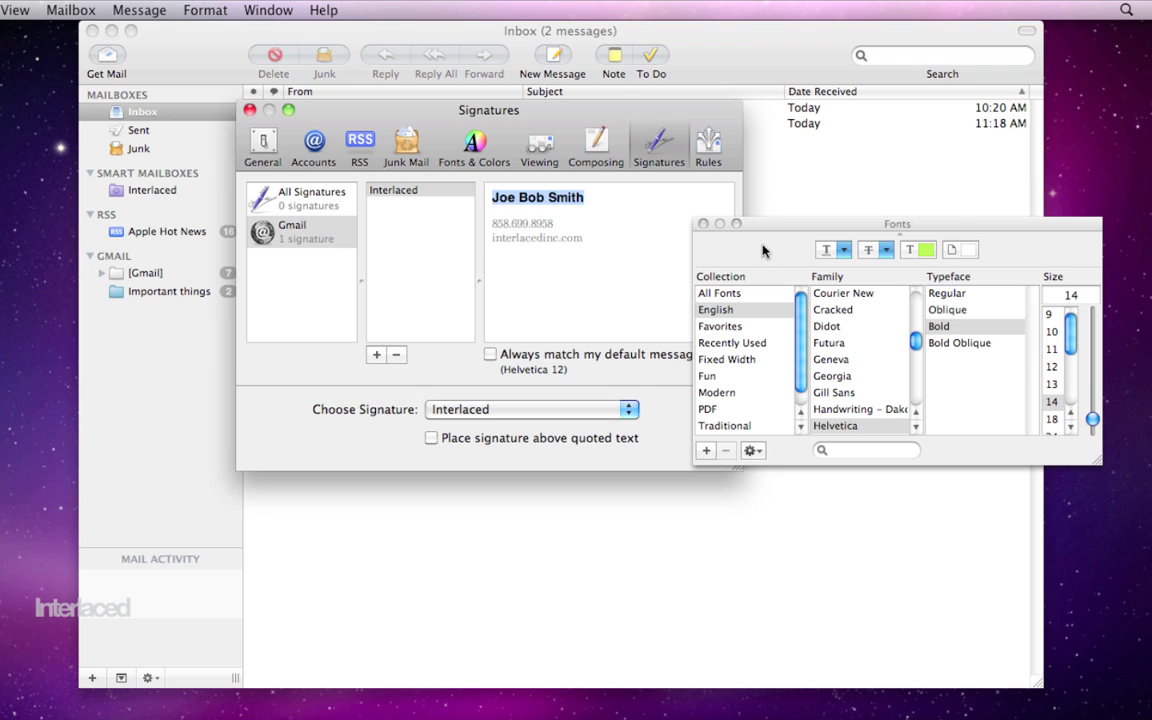
left_click(703, 224)
left_click(699, 277)
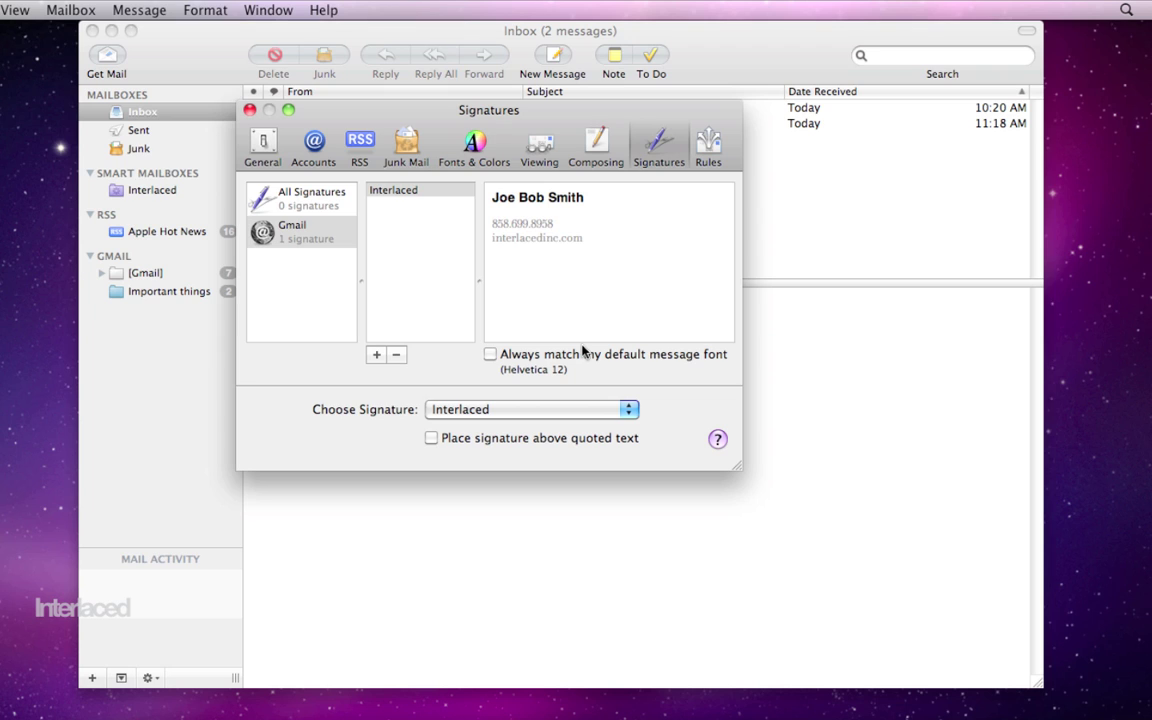
Step: Keep Interlaced as the chosen signature and close the Signatures preferences
left_click(496, 409)
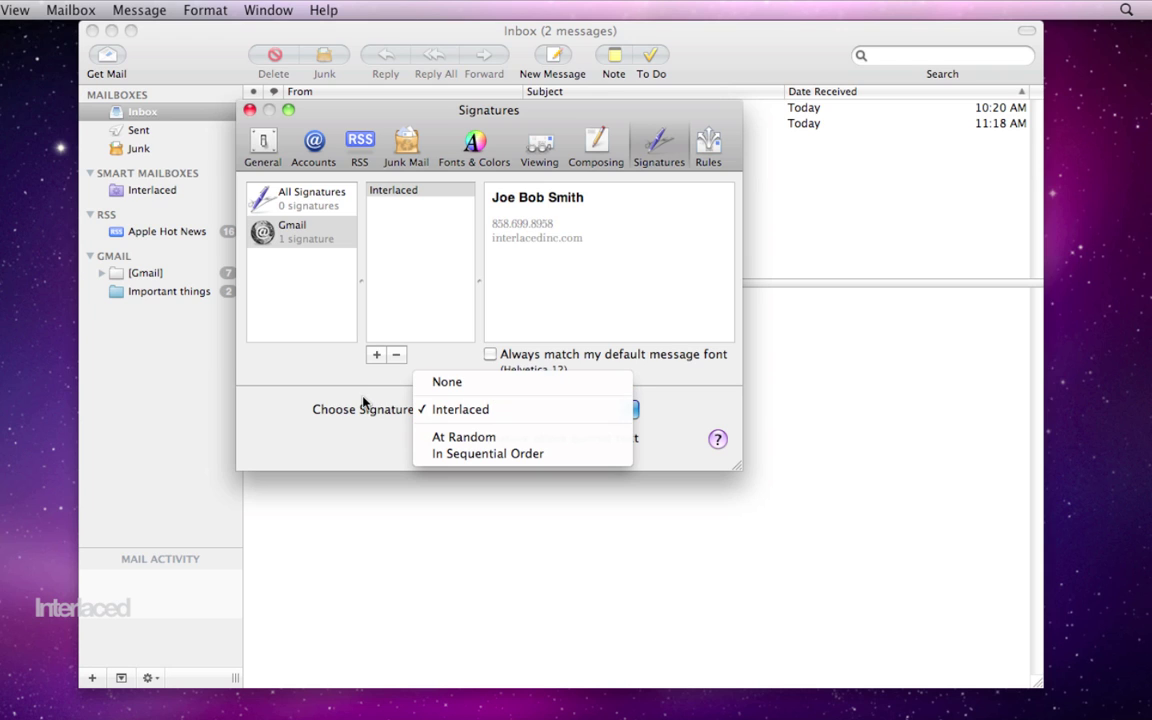
left_click(401, 404)
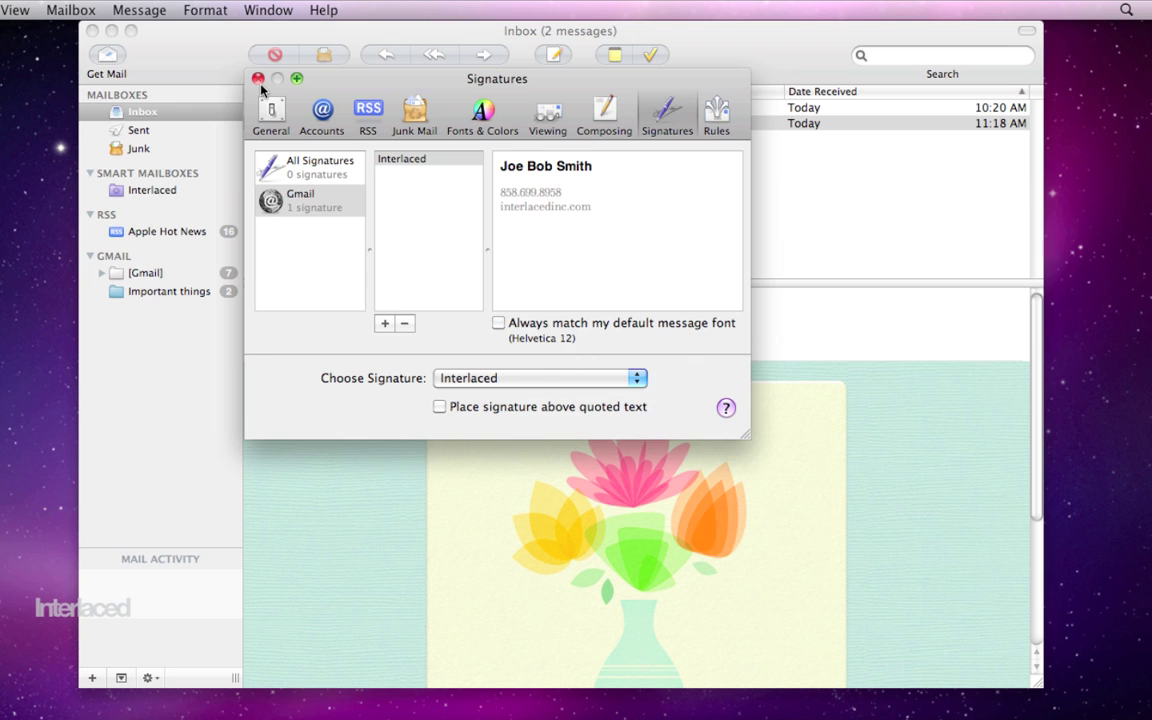
left_click(258, 78)
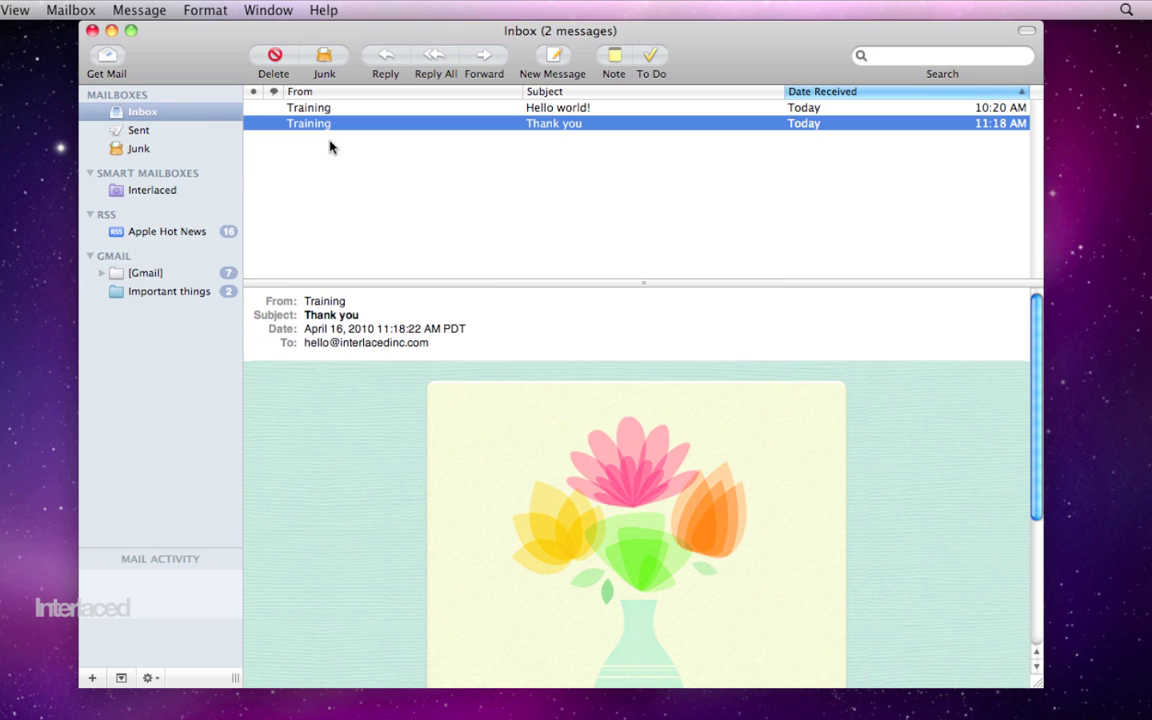
Step: Reply to the Thank you message and add the Interlaced signature
left_click(393, 63)
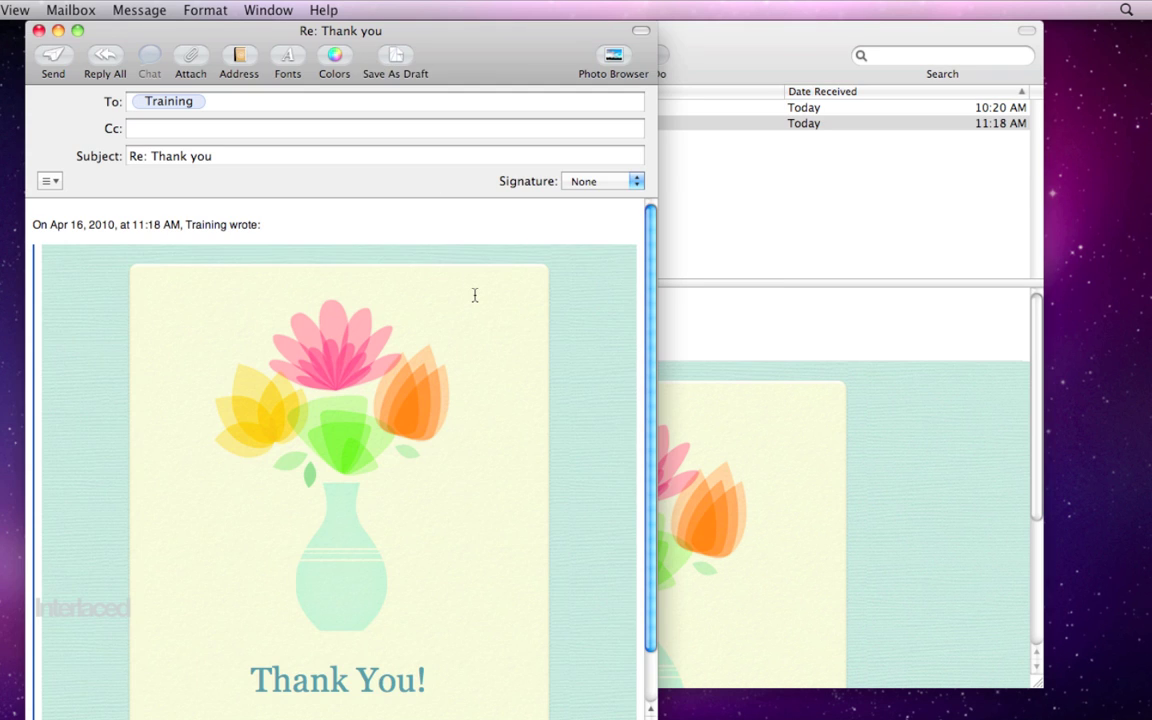
scroll(545, 337, "down", 2)
scroll(545, 337, "down", 1)
scroll(599, 212, "up", 3)
left_click(607, 183)
left_click(605, 207)
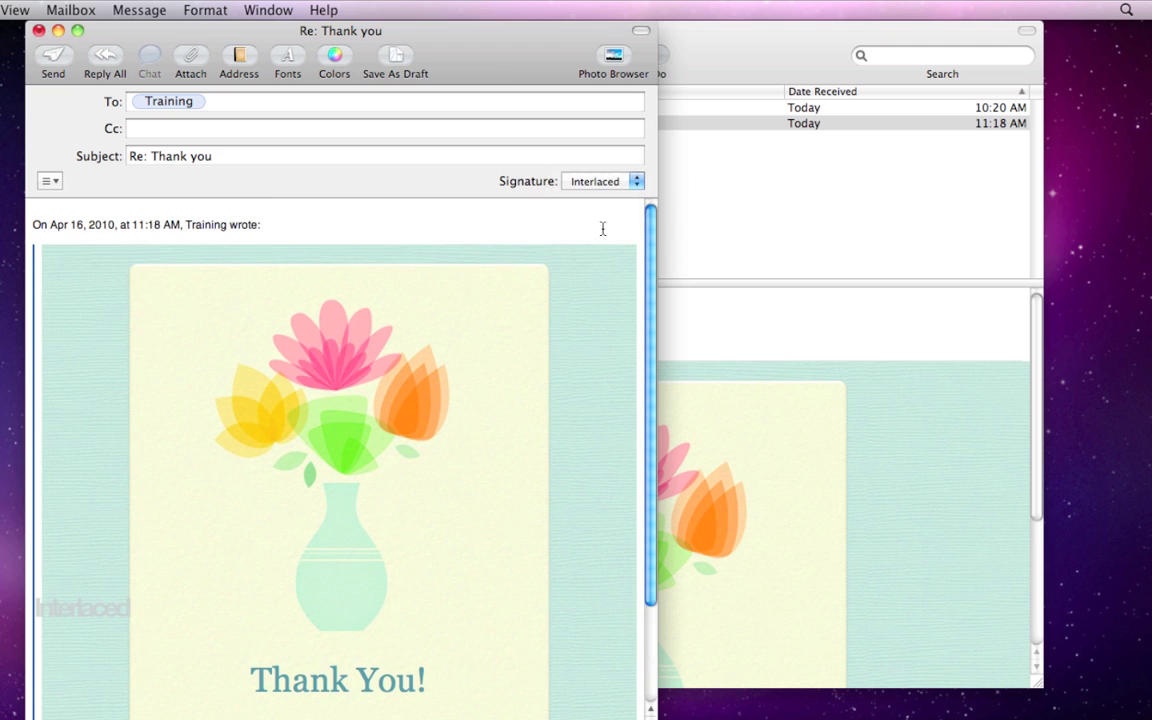
Step: Write 'Thanks so much, it was our pleasure.' above the quote, then reopen Mail Preferences
scroll(552, 316, "down", 1)
scroll(552, 316, "down", 3)
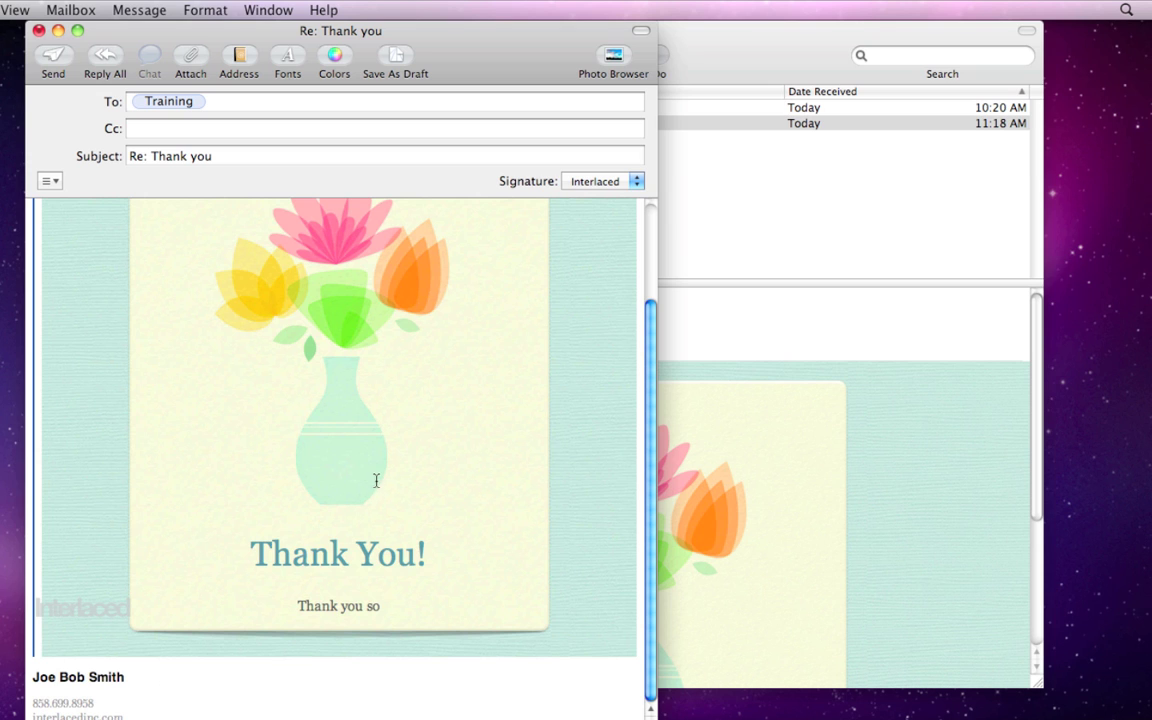
scroll(376, 481, "up", 4)
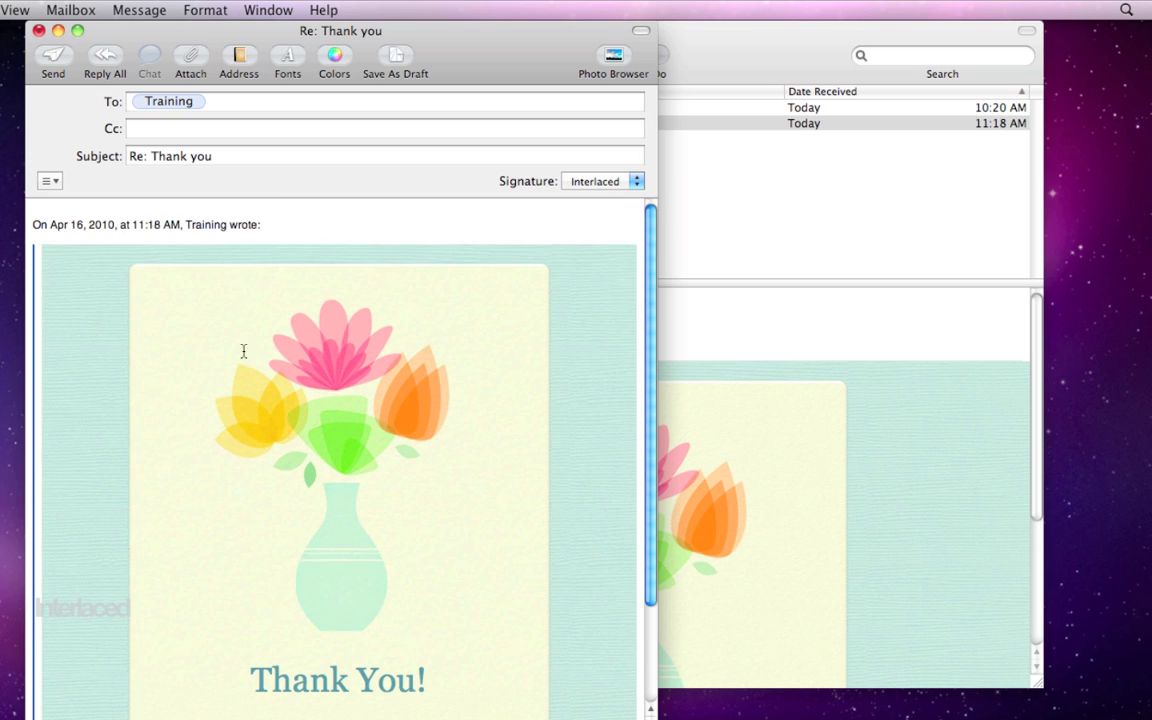
left_click(28, 205)
type("Thanks so much, it was our pleasure.")
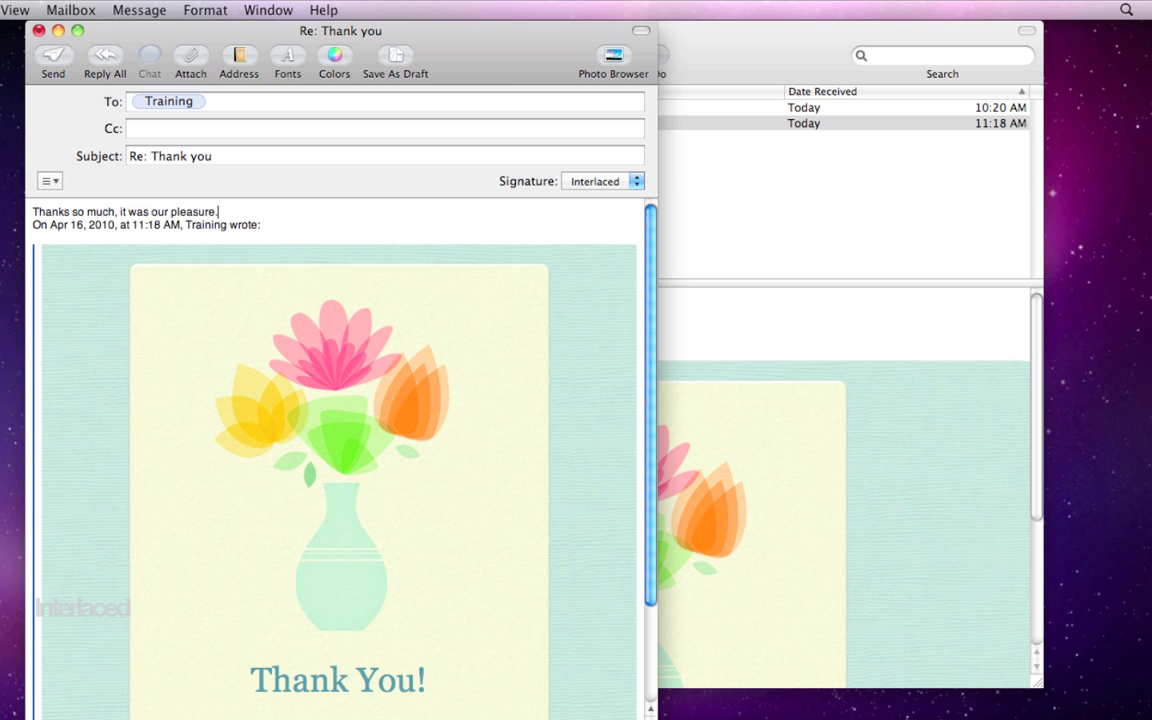
key("Return")
key("Return")
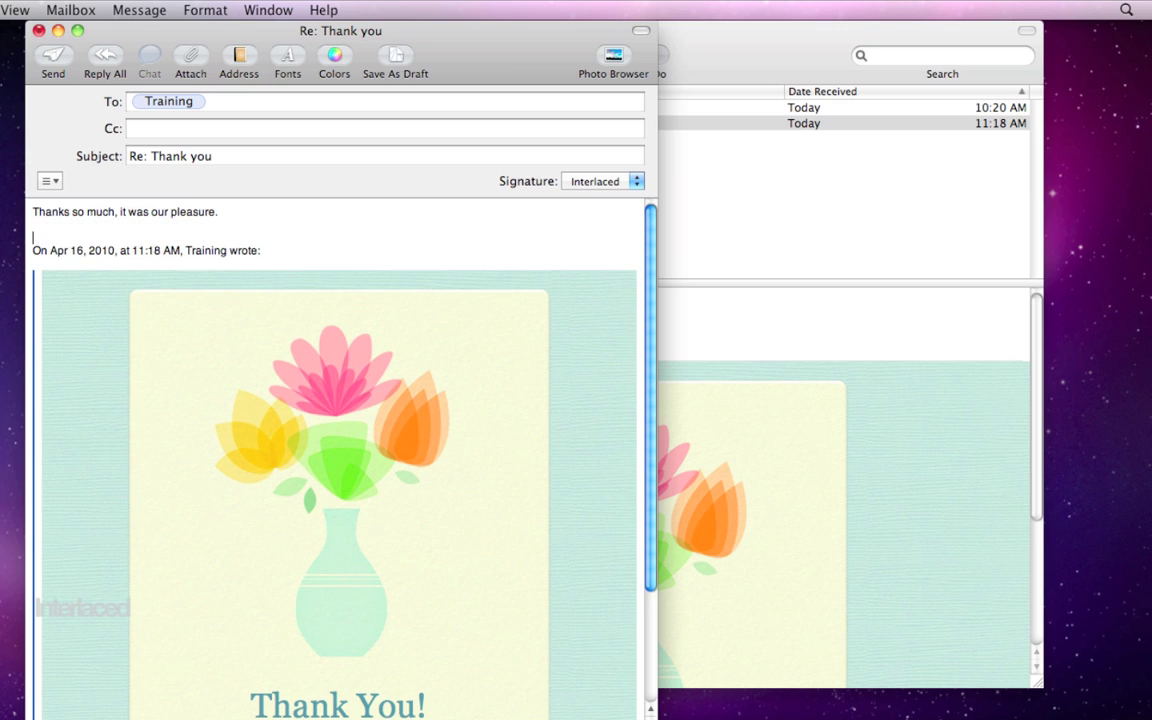
left_click(2, 9)
left_click(20, 56)
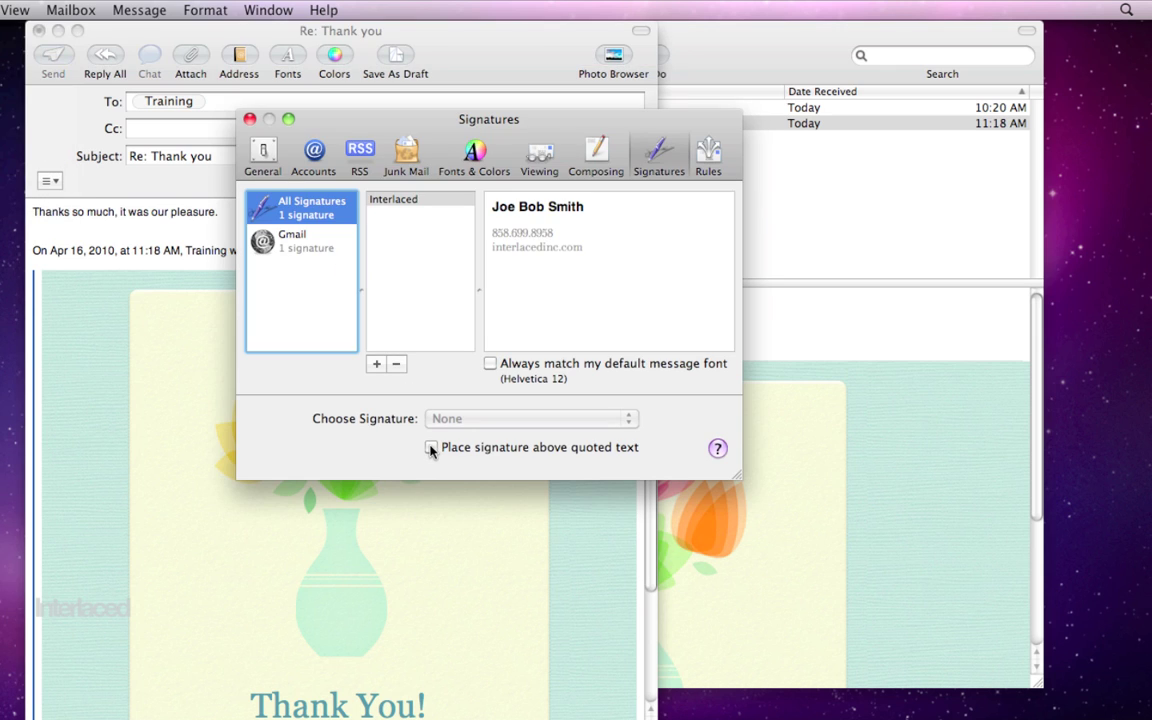
Step: Enable 'Place signature above quoted text' and reinsert the Interlaced signature into the reply
left_click(431, 447)
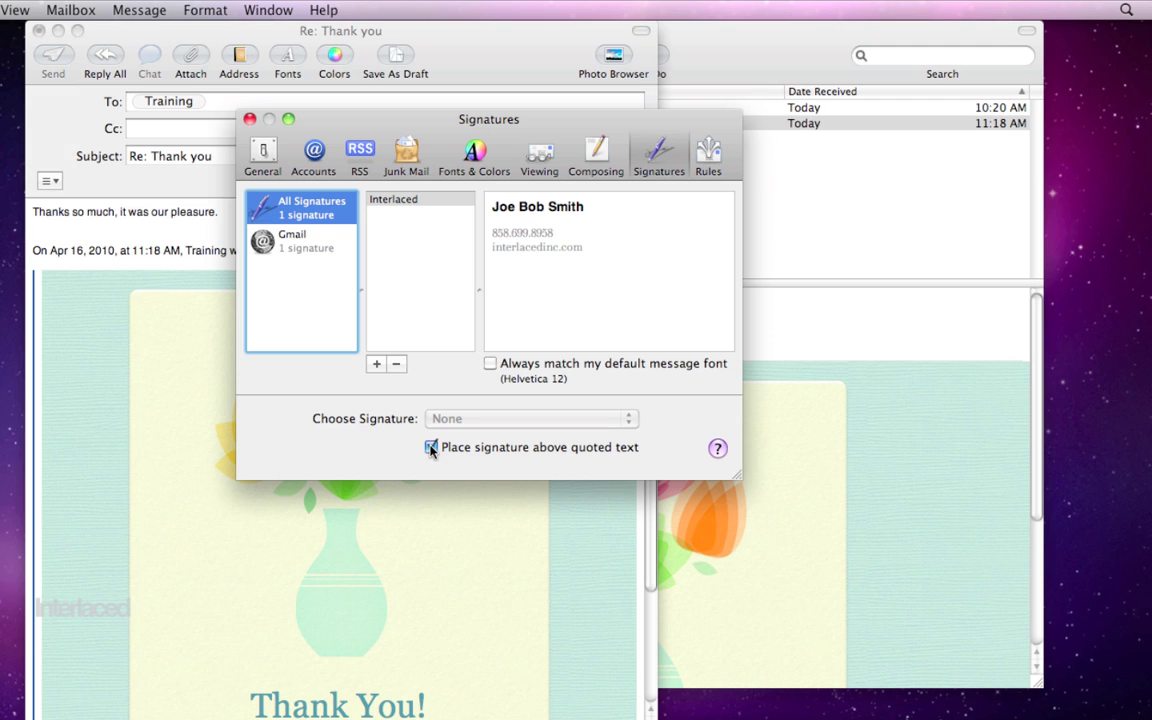
left_click(250, 119)
left_click(601, 181)
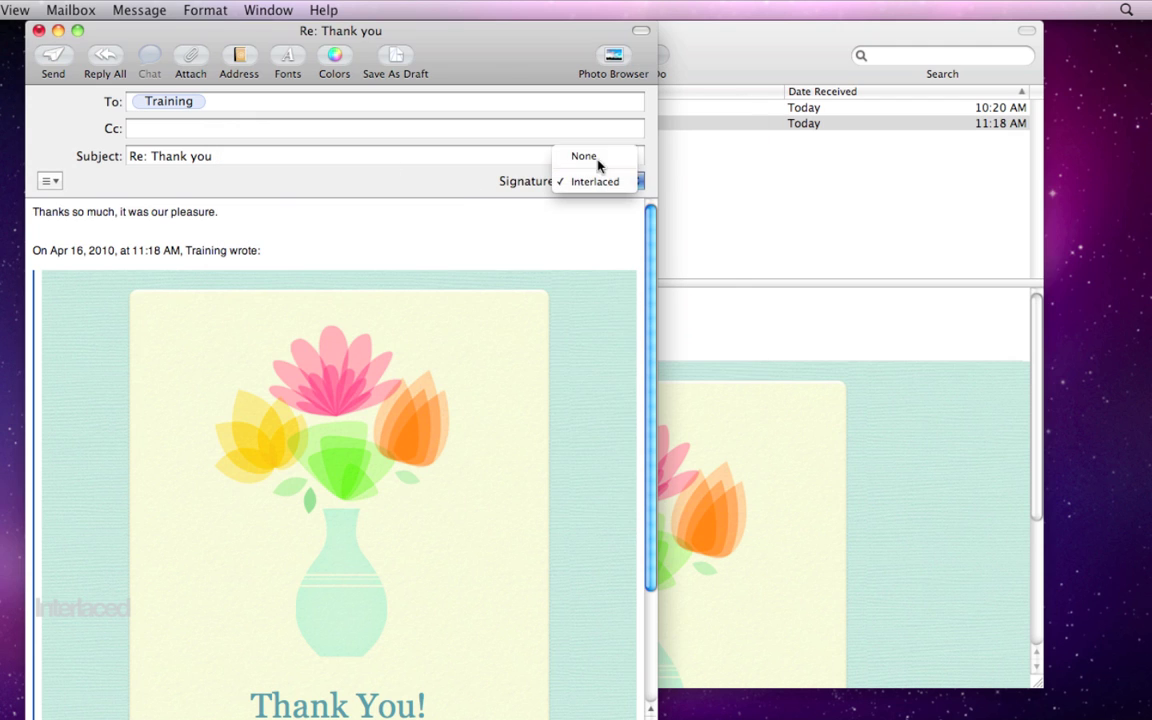
left_click(599, 158)
left_click(600, 184)
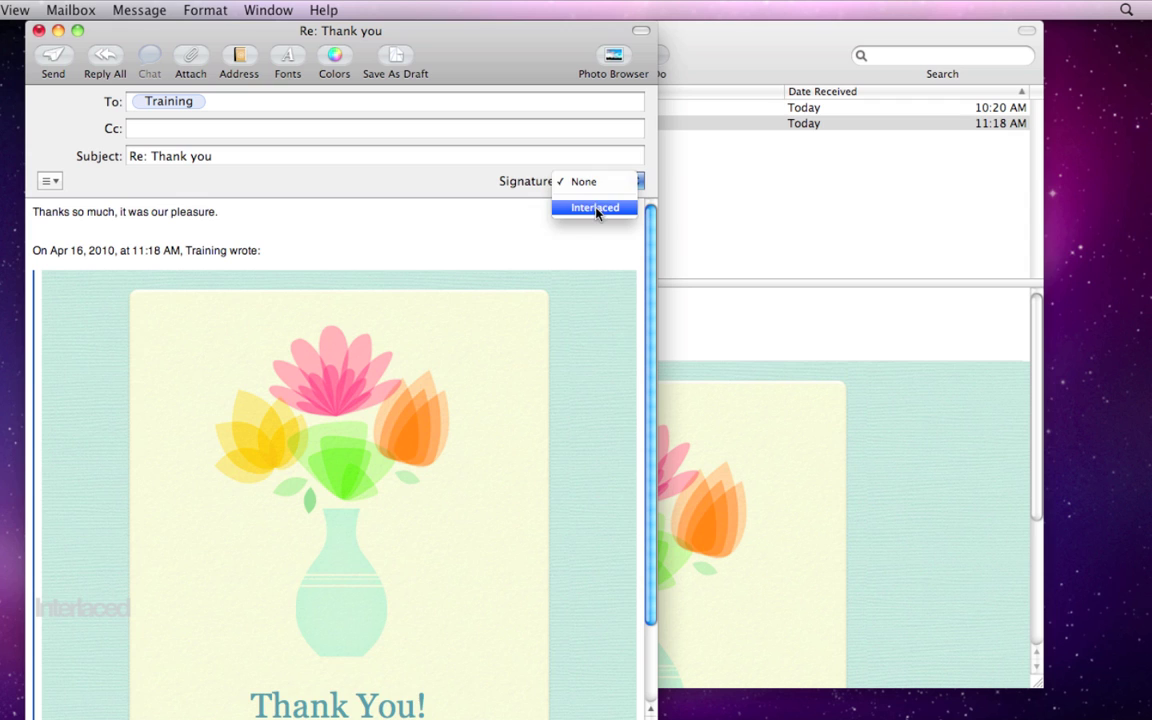
left_click(597, 210)
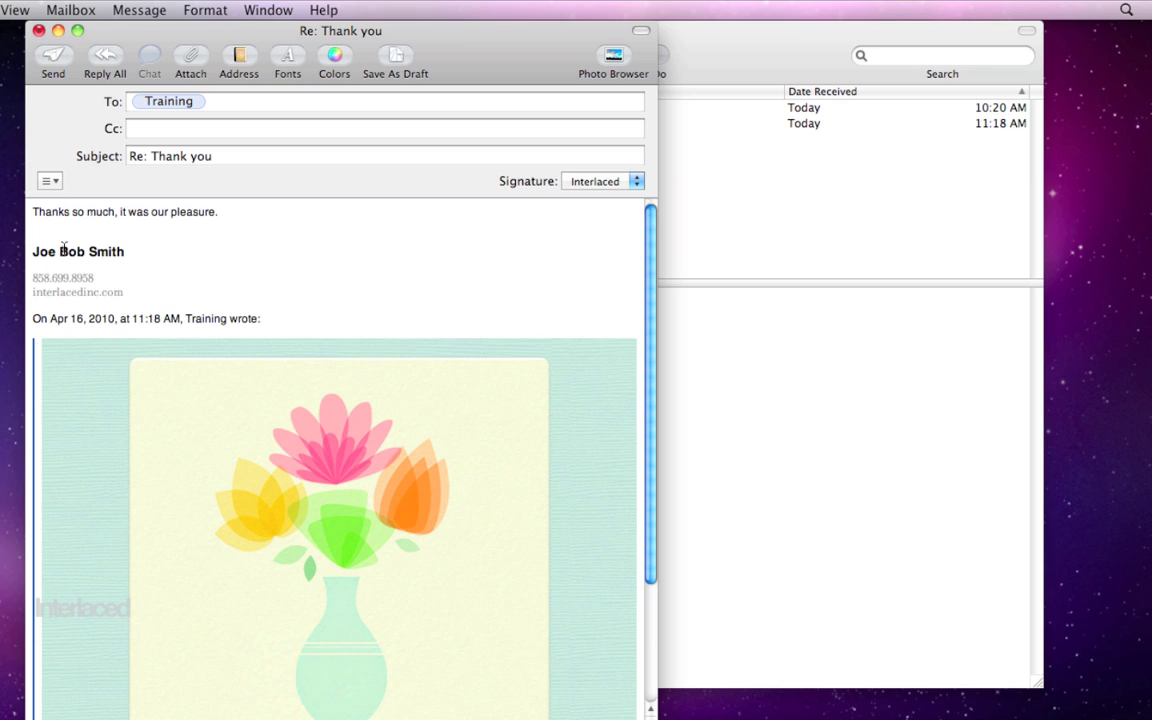
Step: Place the cursor above the signature and reopen the Signatures preferences
left_click(60, 237)
left_click(2, 9)
left_click(5, 56)
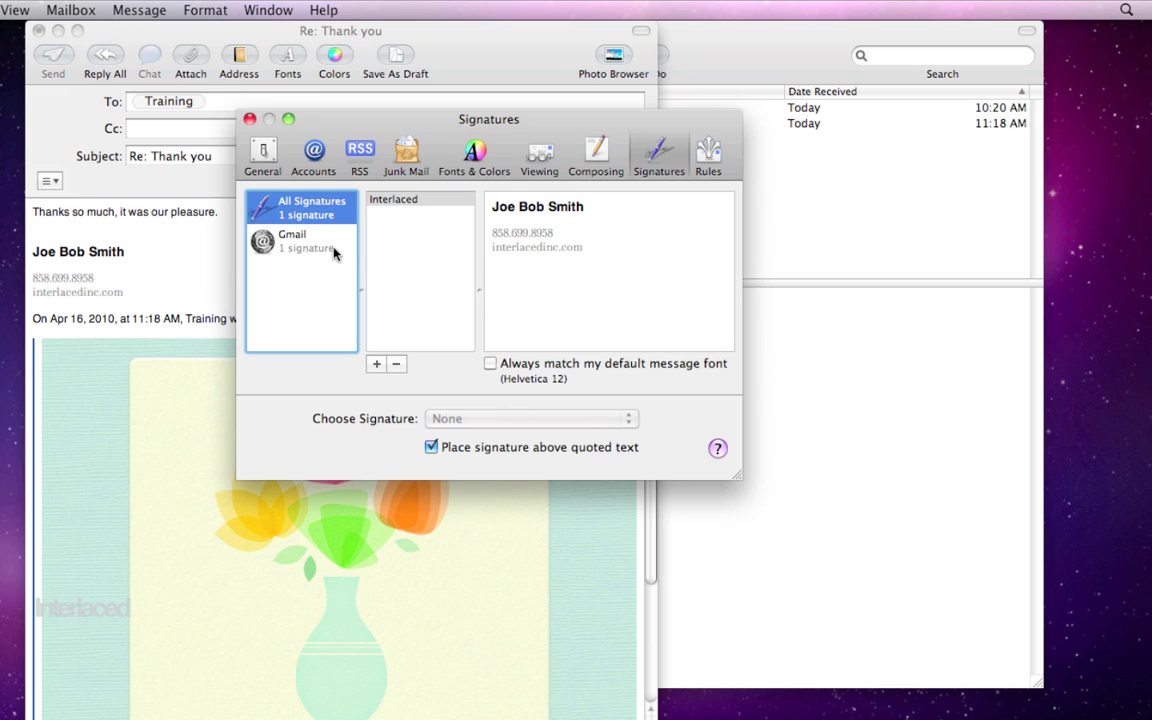
Step: Keep Interlaced as the Gmail account's signature and close the Preferences window
left_click(288, 236)
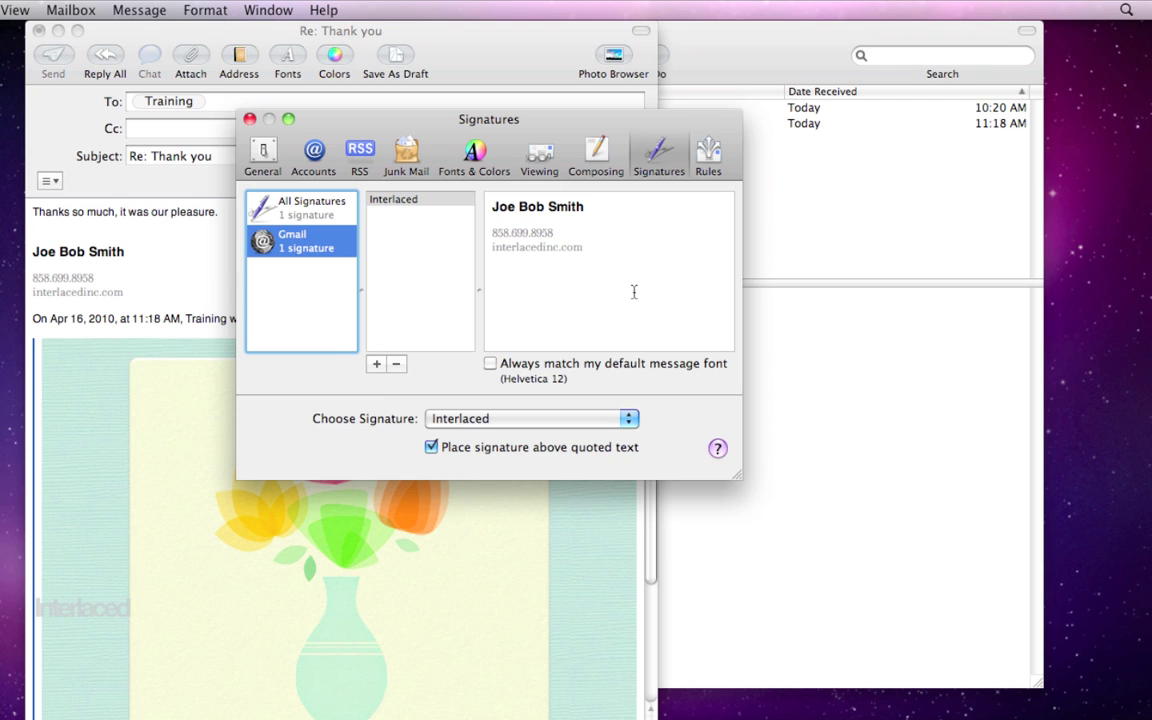
left_click(207, 9)
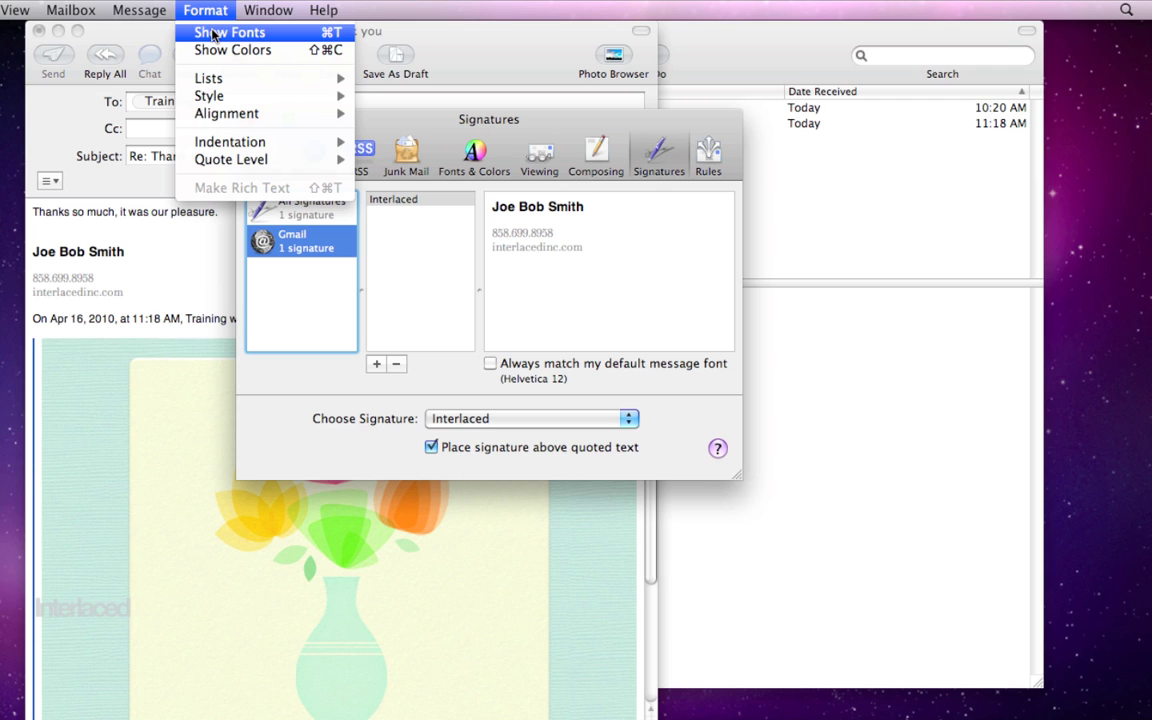
left_click(210, 8)
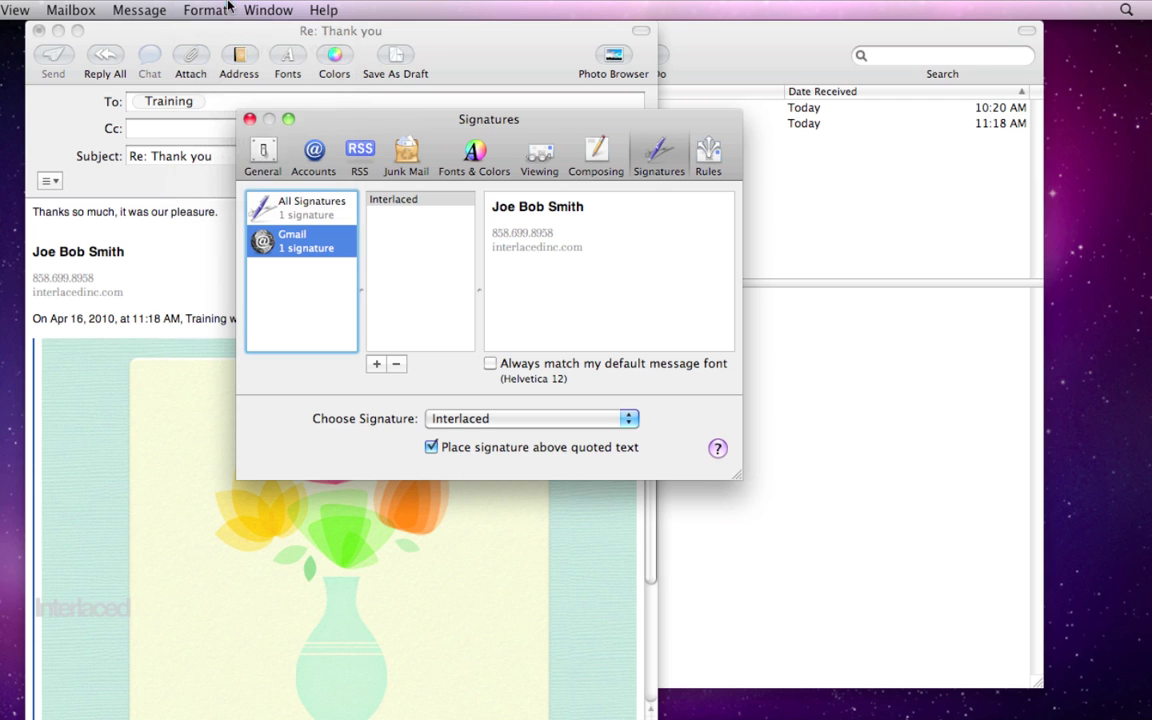
left_click(470, 424)
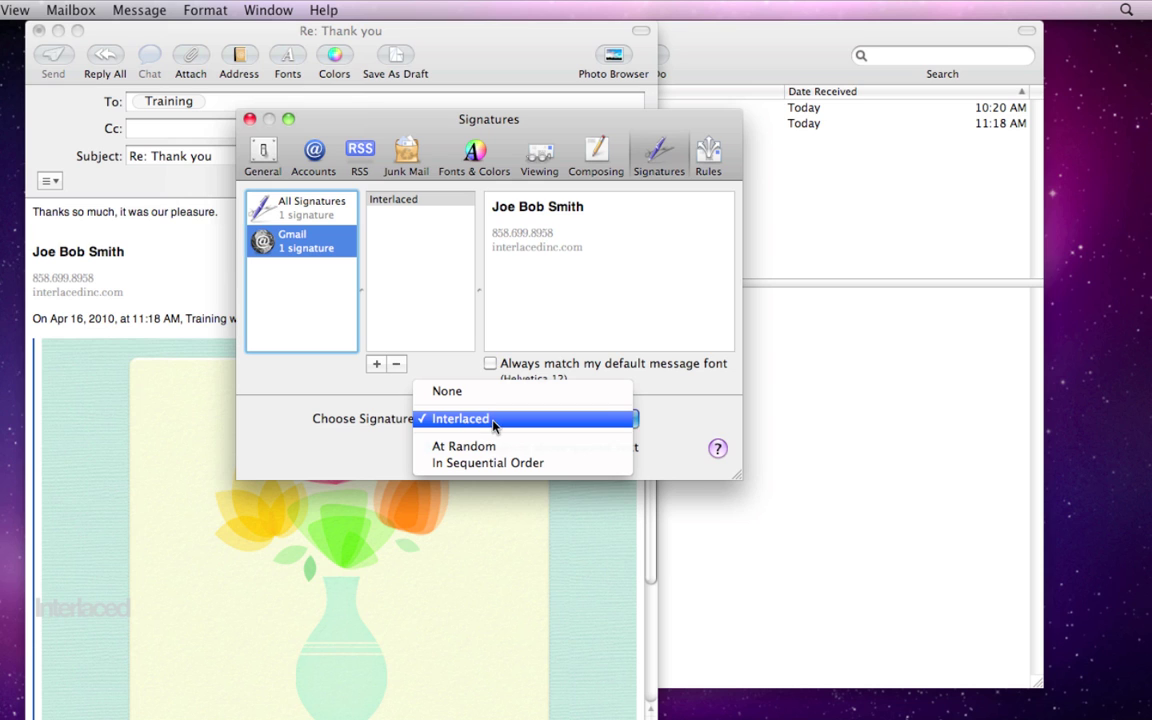
left_click(493, 425)
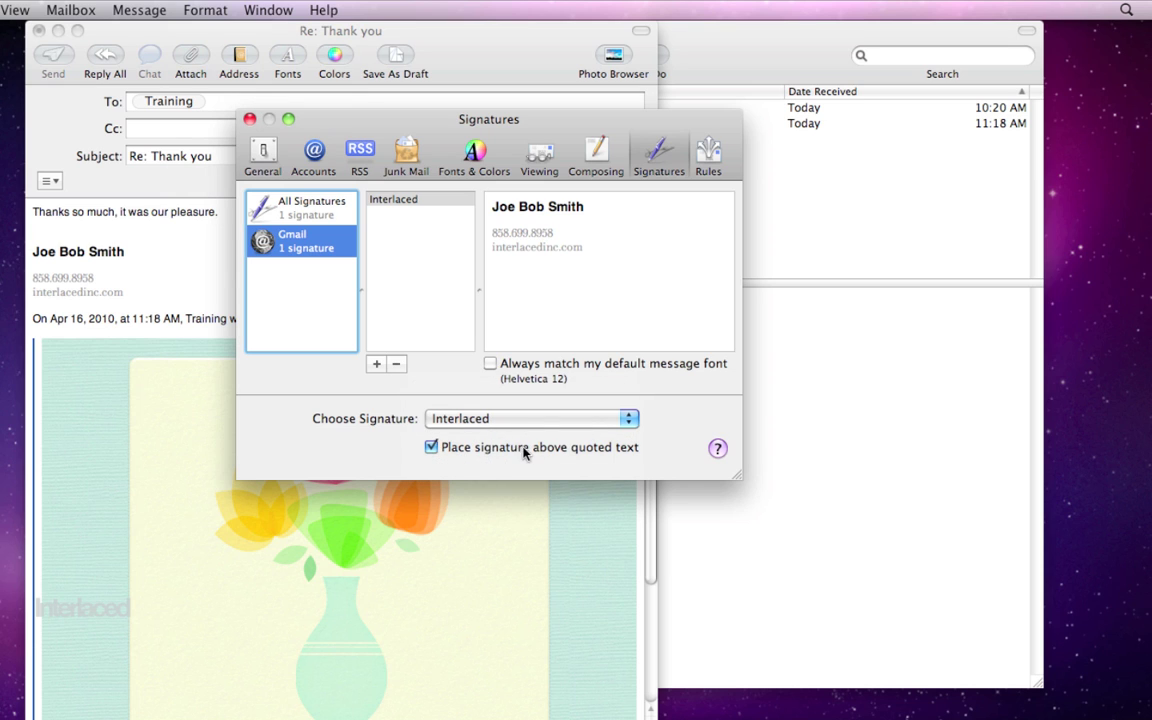
left_click(250, 119)
Step: Discard the Re: Thank you reply draft and open the Rules preferences
left_click(38, 30)
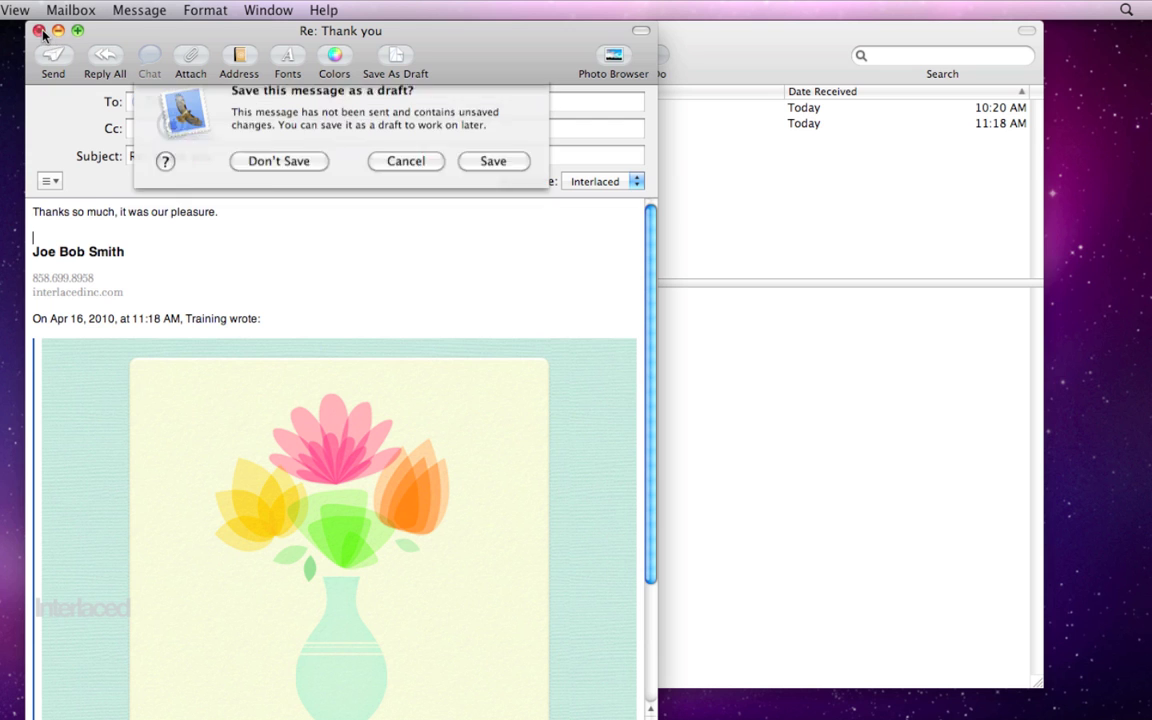
left_click(271, 179)
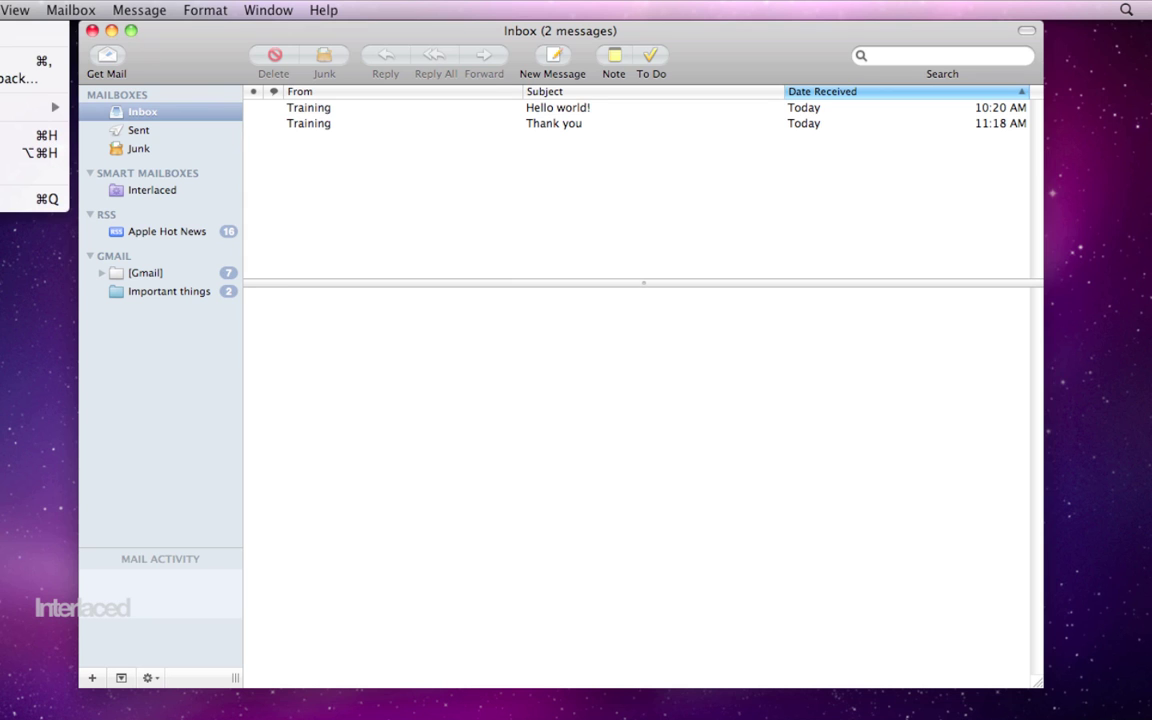
key("super+comma")
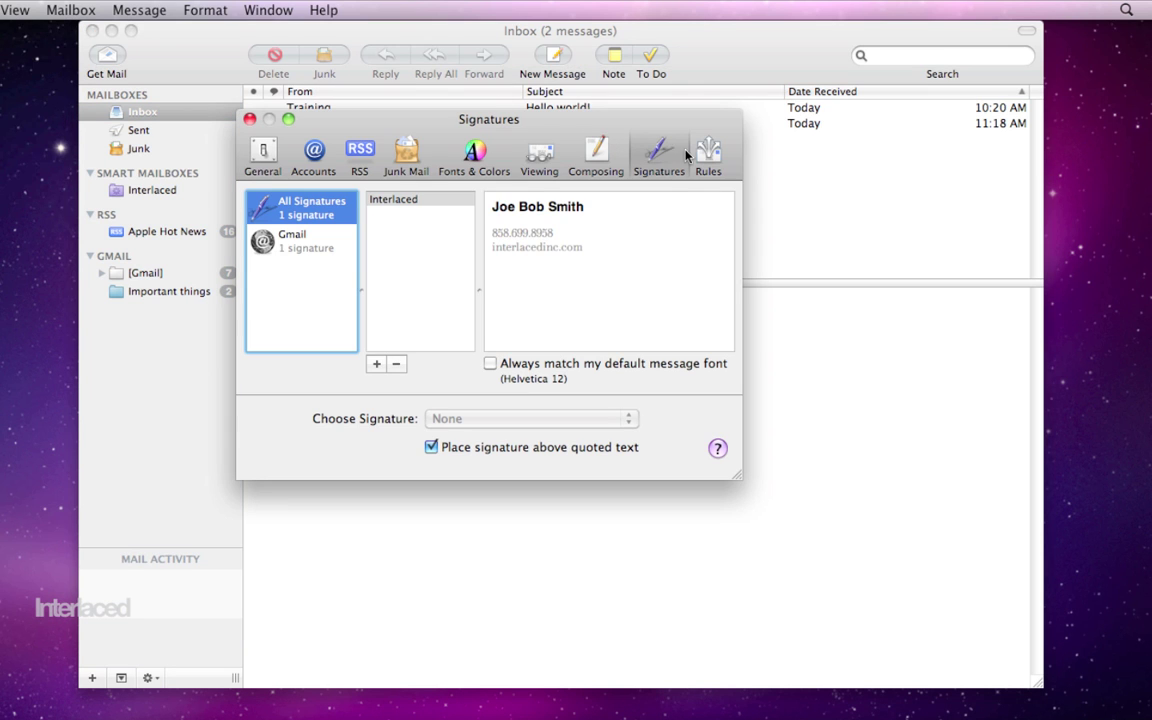
left_click(711, 160)
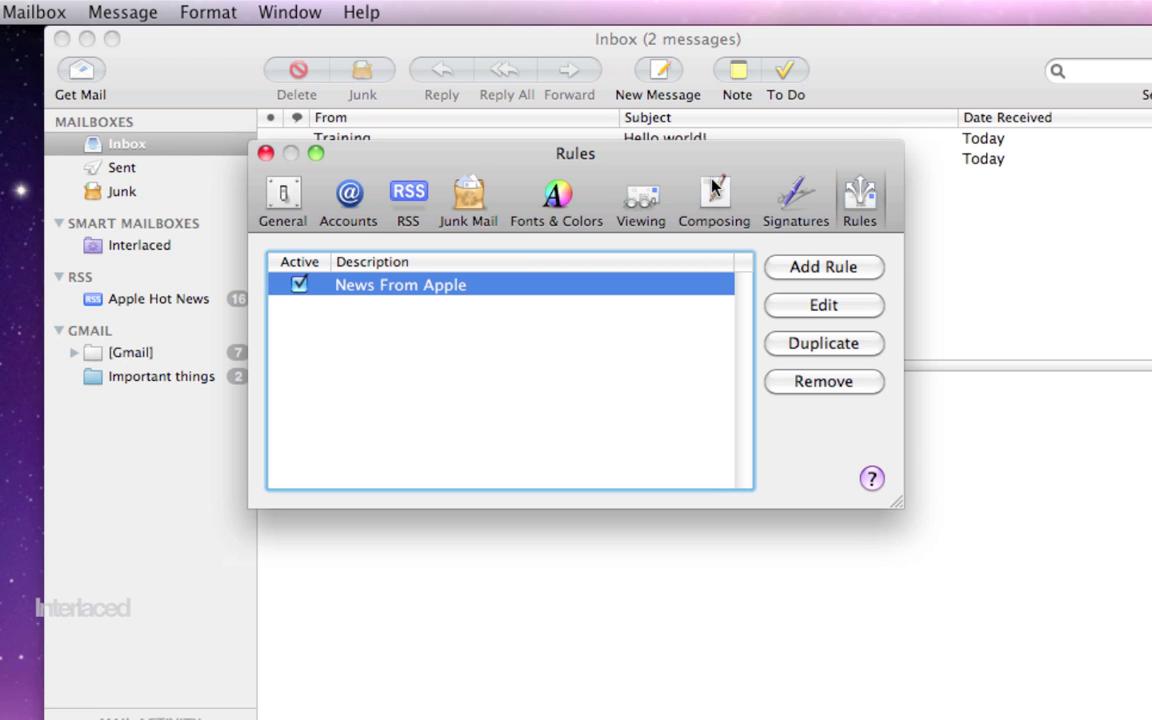
Step: Add a new mail rule, which is named Rule 2 by default
left_click(851, 268)
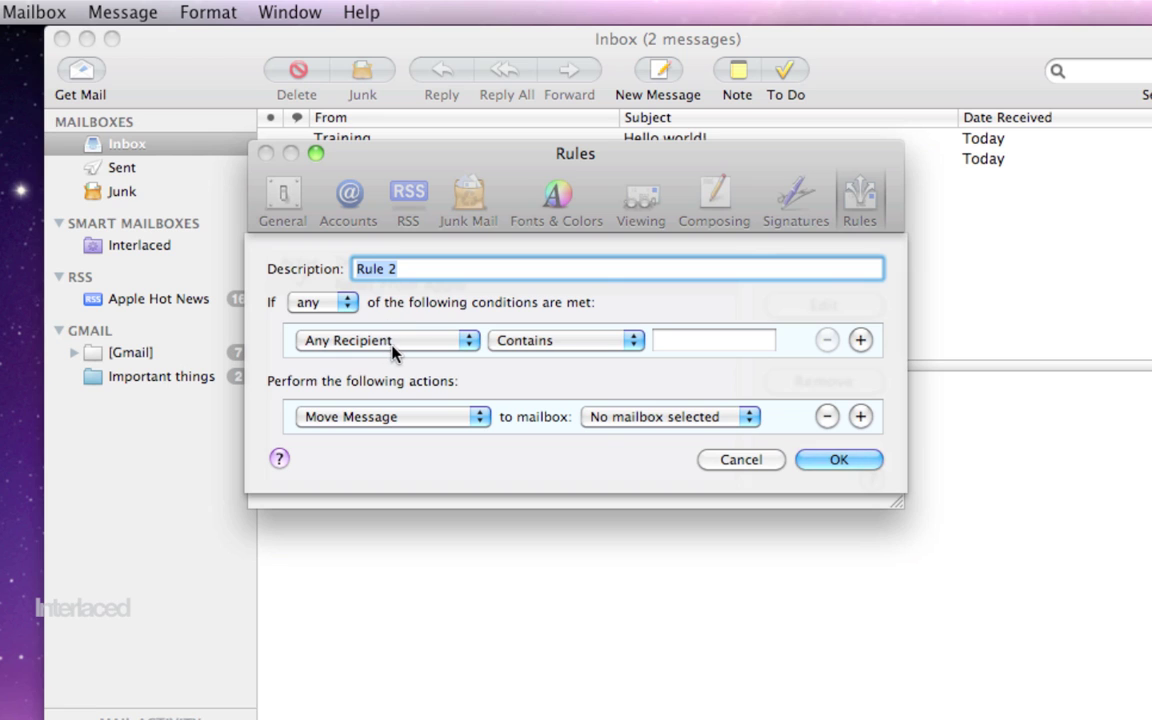
Step: Enter 'Bounce' as the new rule's description, leaving its condition and action unchanged
left_click(418, 350)
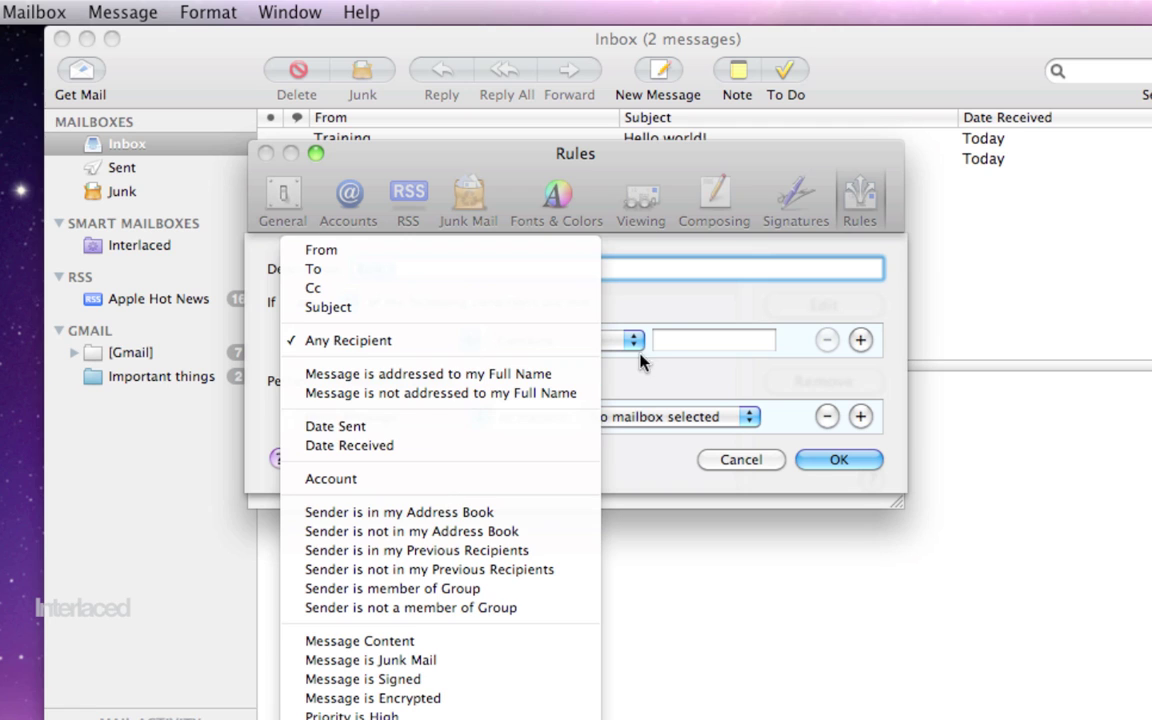
left_click(706, 274)
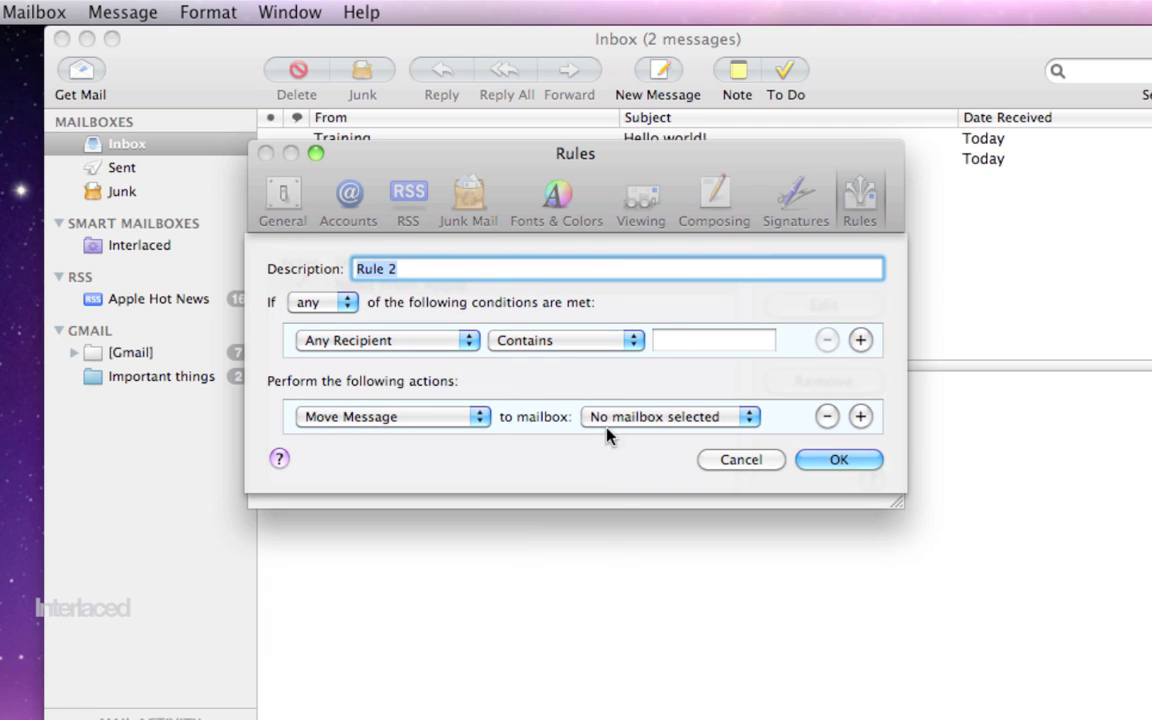
left_click(415, 426)
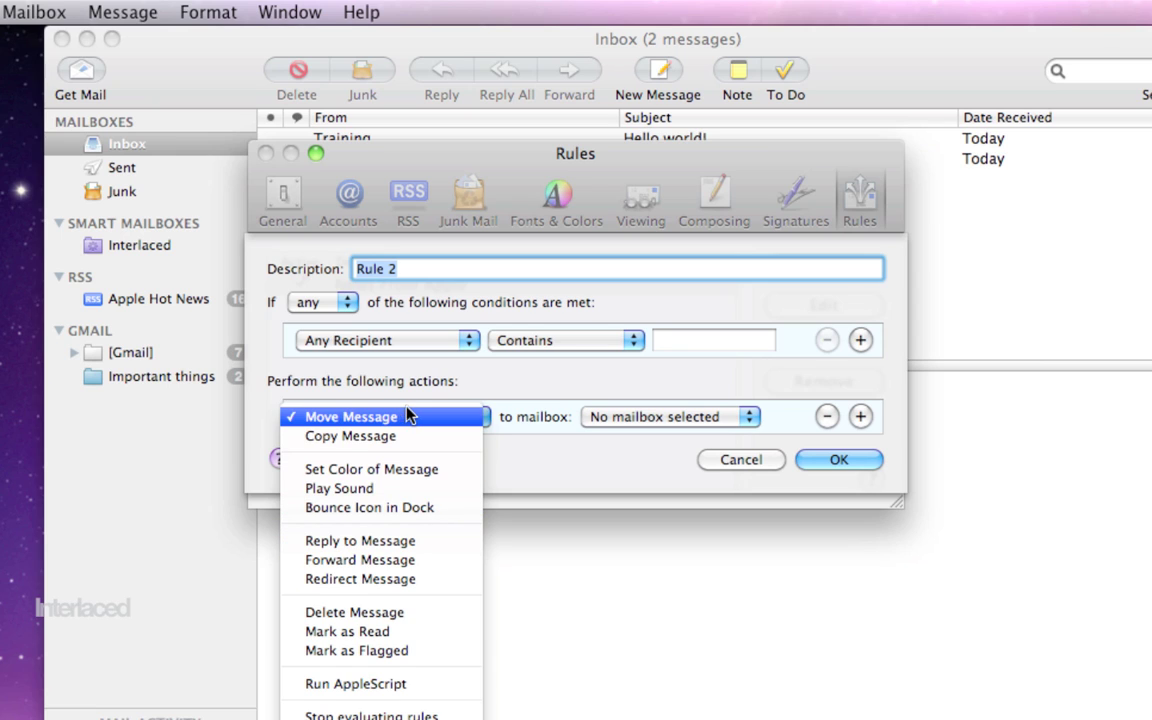
left_click(488, 378)
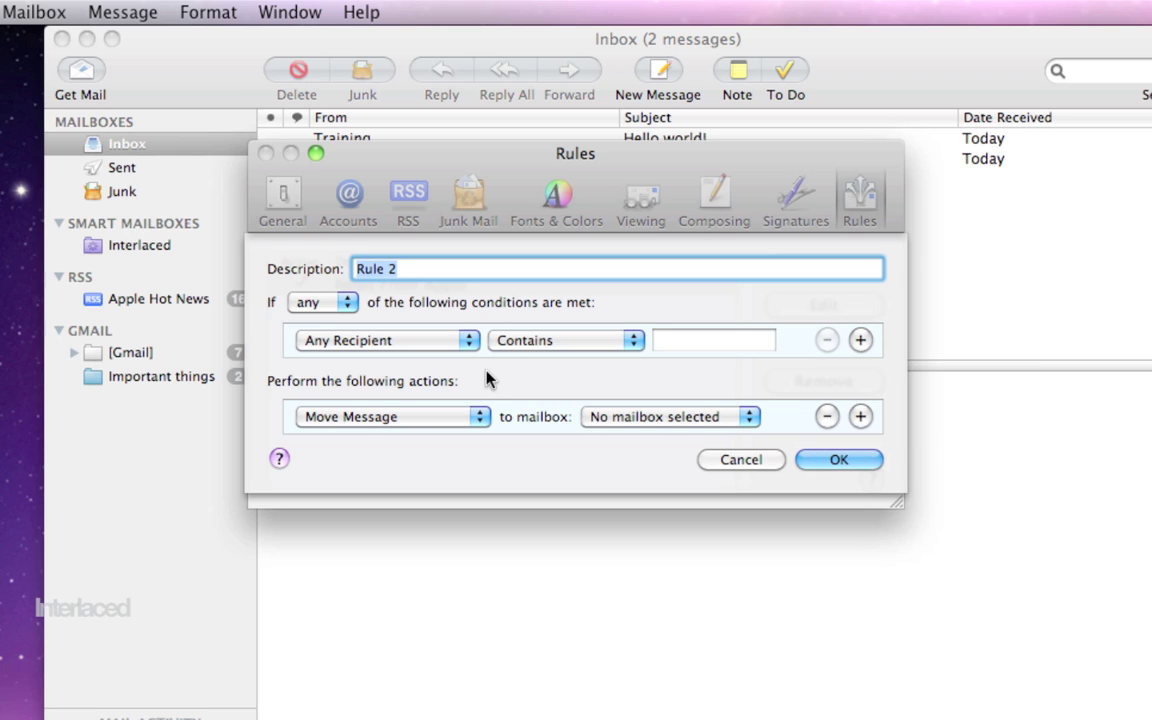
type("Bounce")
left_click(396, 342)
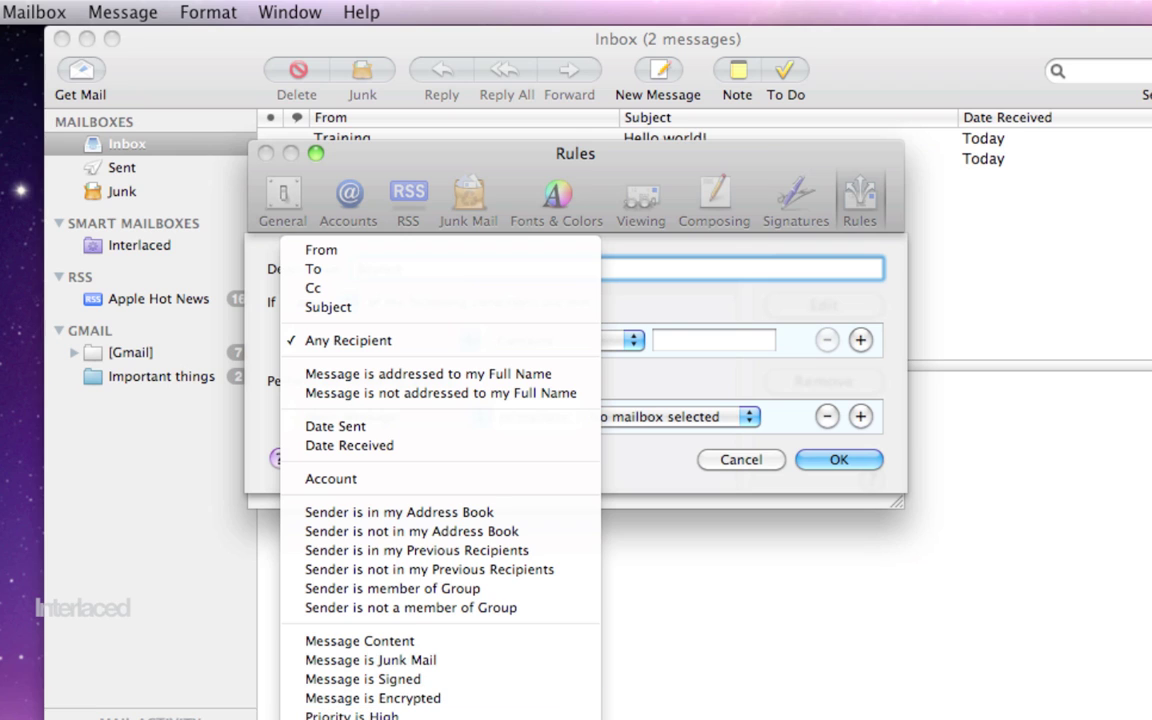
Step: Make the rule check Message Type is Mail and bounce the Dock icon
left_click(380, 715)
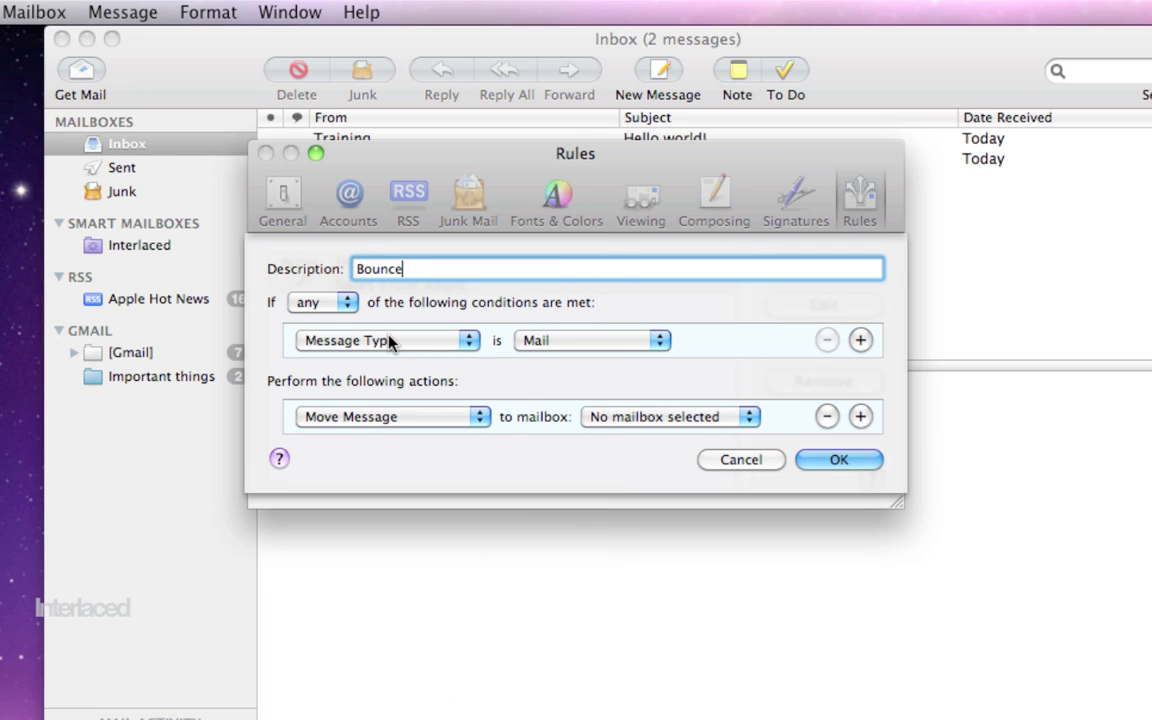
left_click(437, 424)
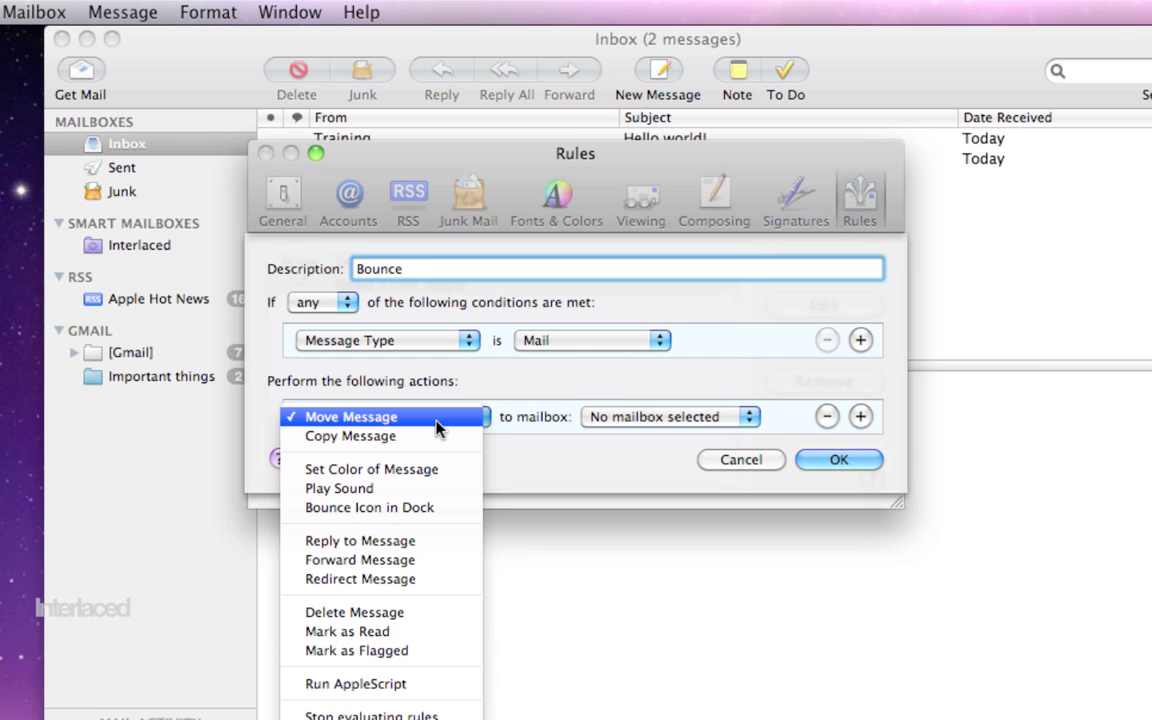
left_click(440, 490)
left_click(617, 420)
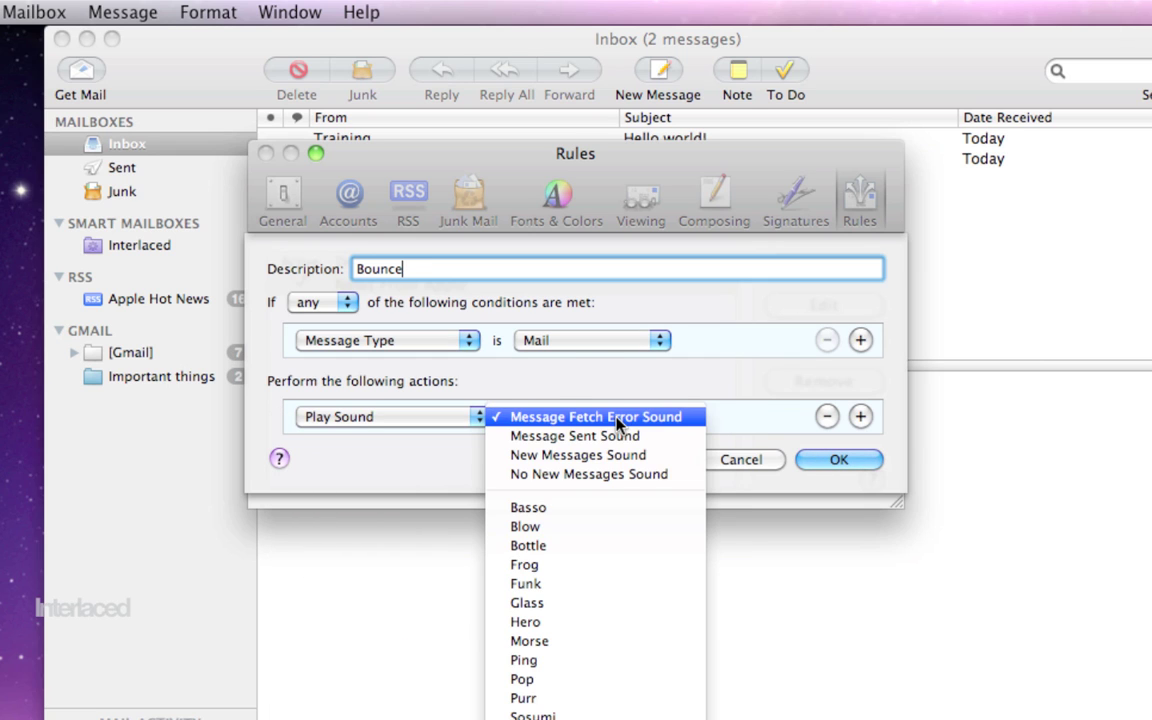
left_click(617, 510)
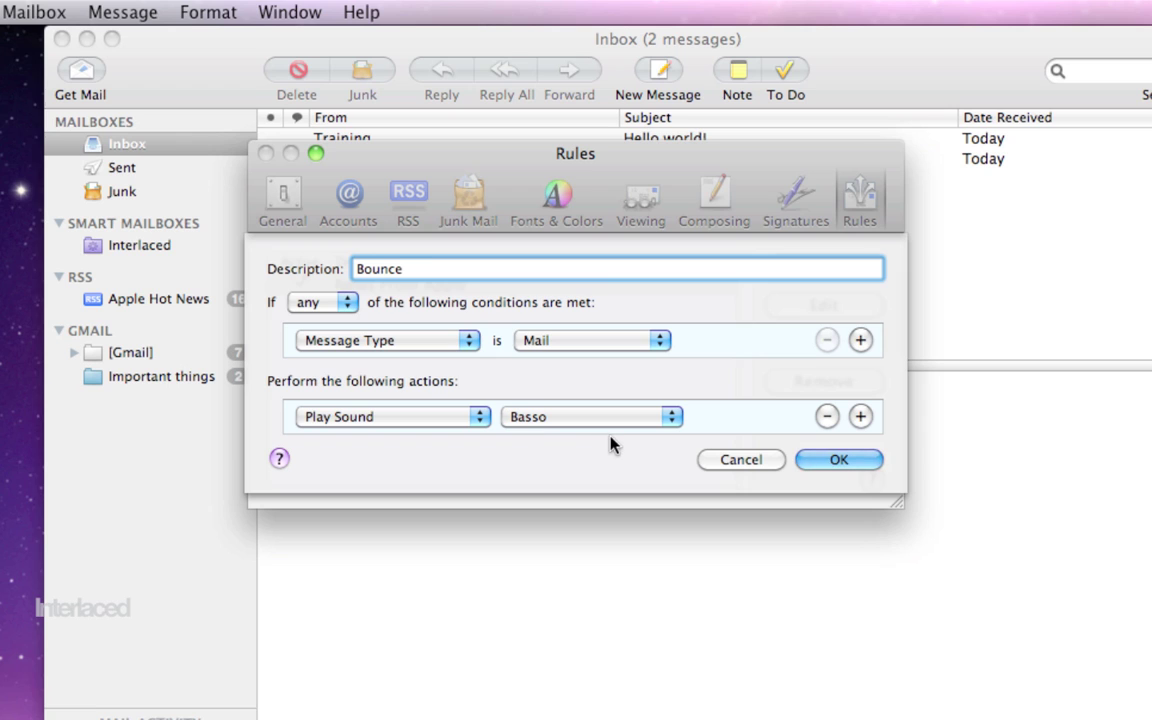
left_click(465, 416)
left_click(462, 432)
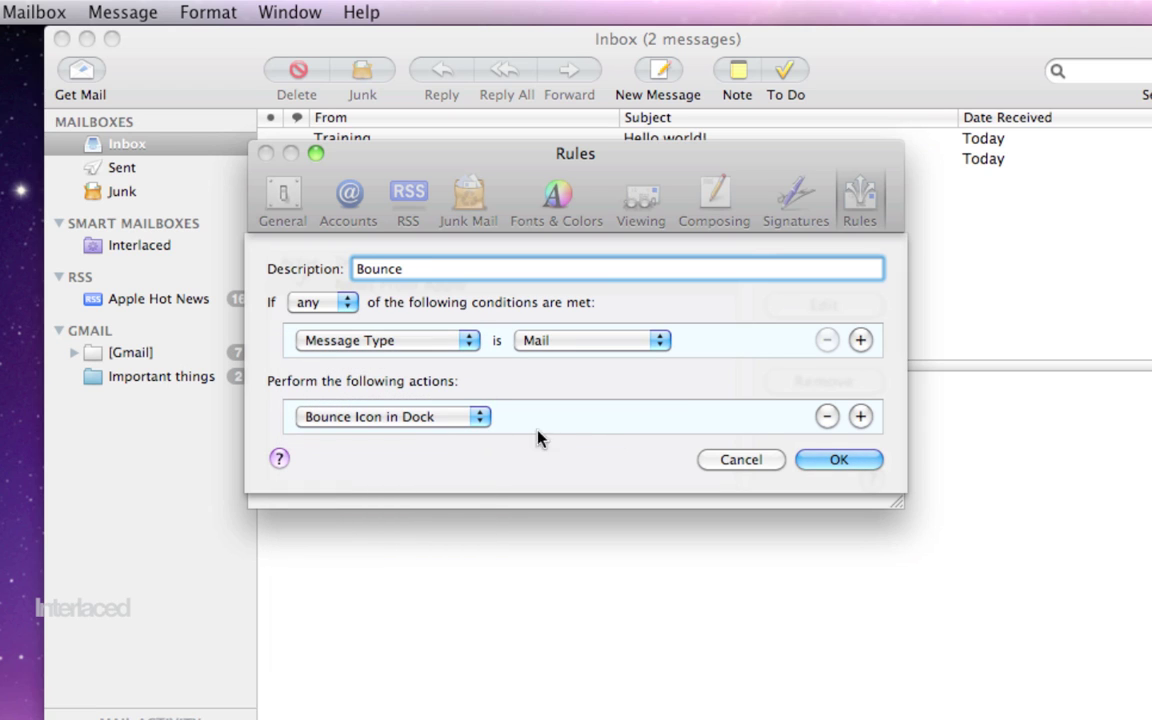